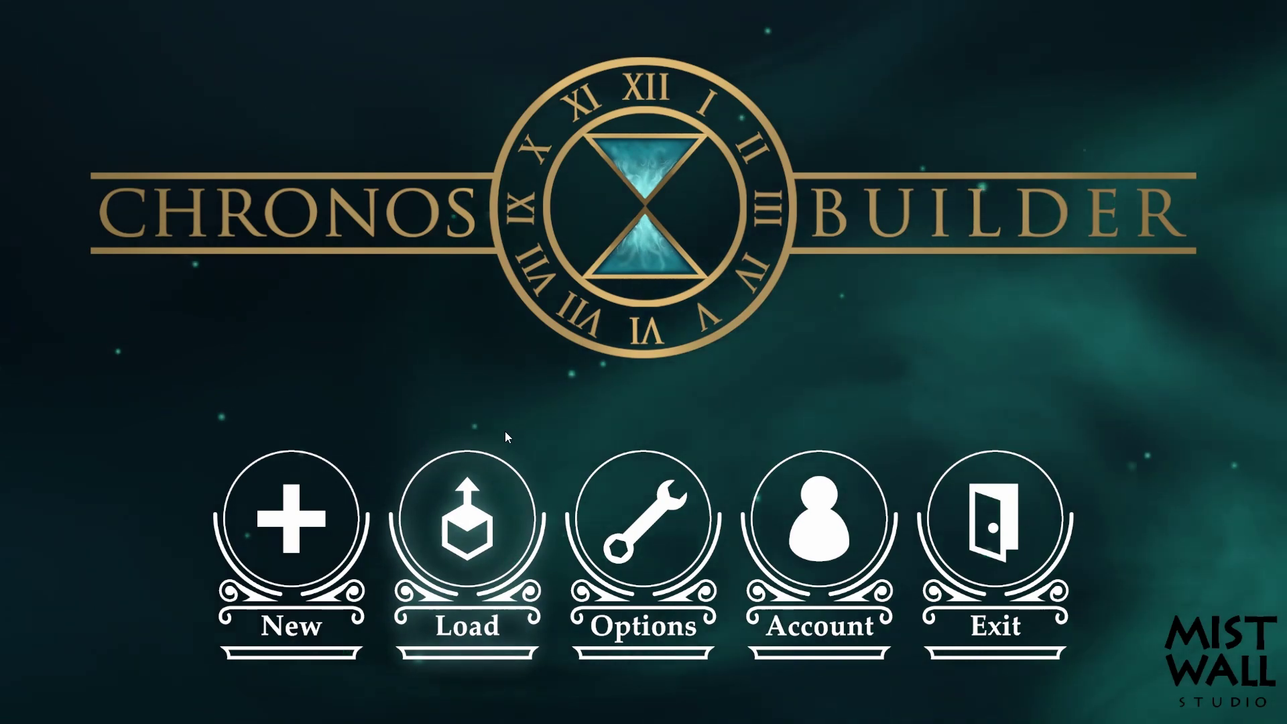
Step: Look through the Resolution and Quality lists in System Options without changing either, then close it
{"action": "left_click", "coordinate": [671, 509]}
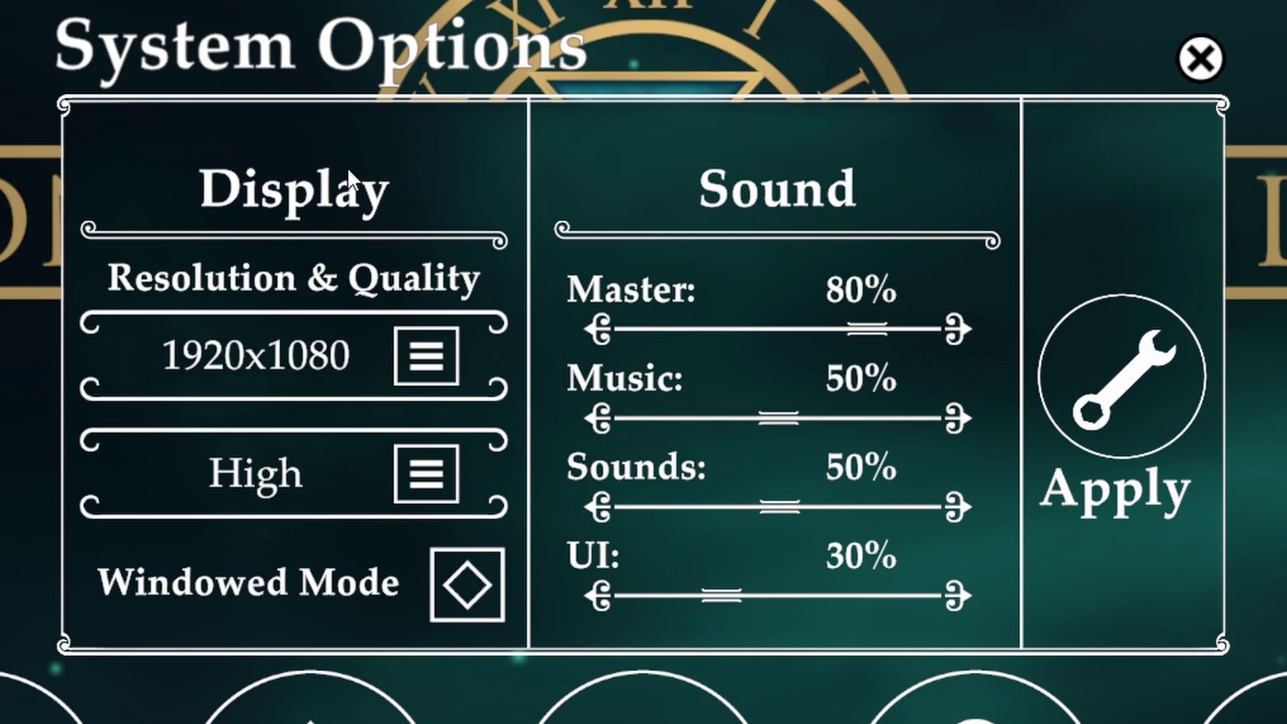
{"action": "left_click", "coordinate": [432, 347]}
{"action": "scroll", "coordinate": [456, 473], "scroll_direction": "down", "scroll_amount": 1}
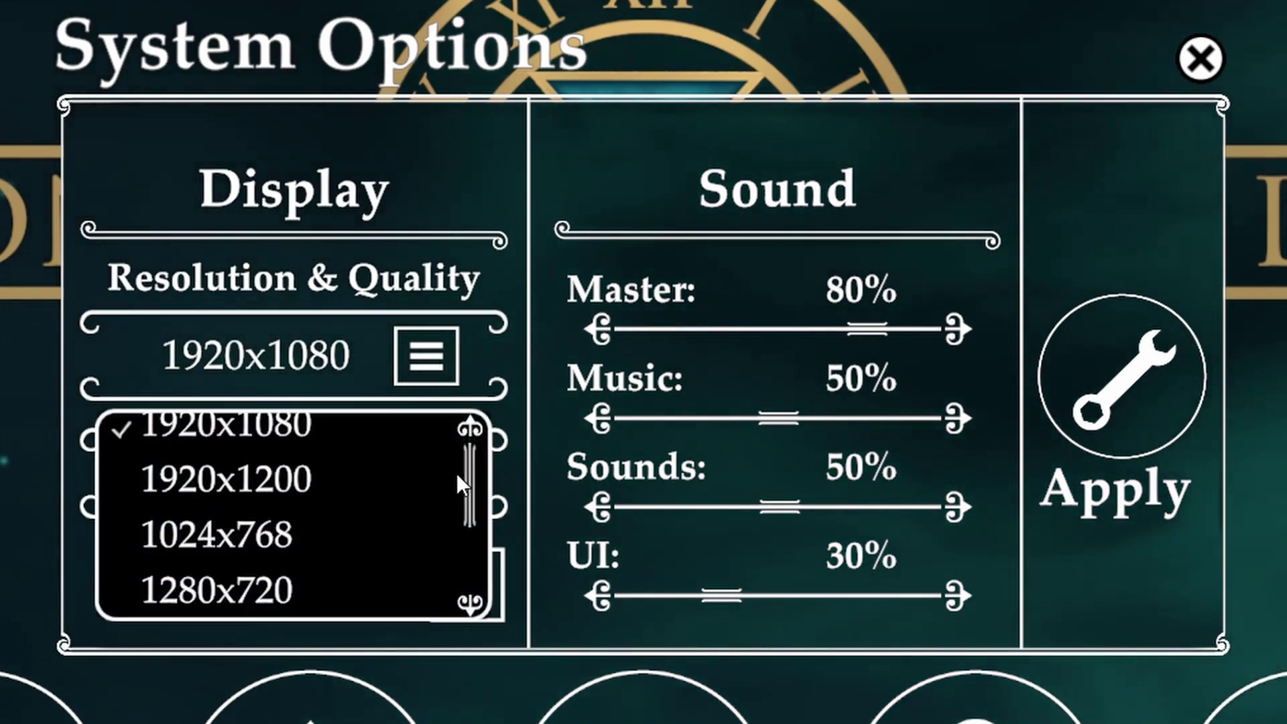
{"action": "left_click_drag", "start_coordinate": [457, 474], "coordinate": [493, 402]}
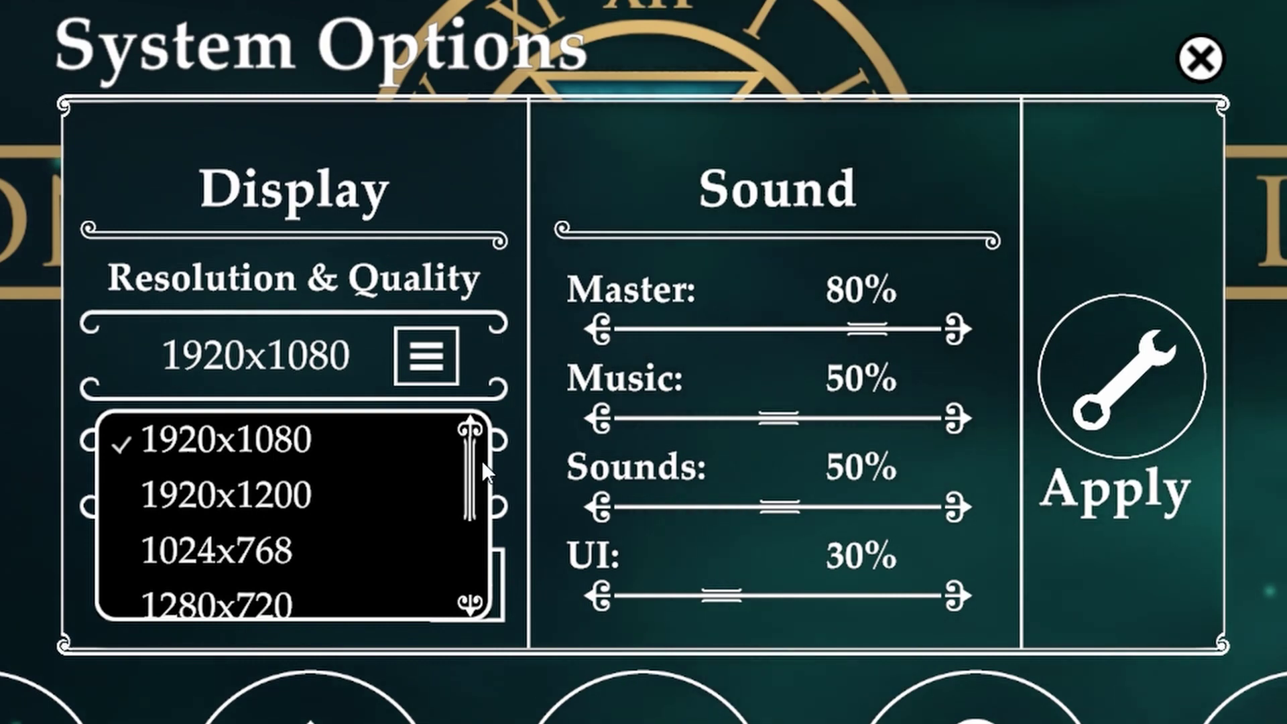
{"action": "left_click_drag", "start_coordinate": [481, 461], "coordinate": [445, 539]}
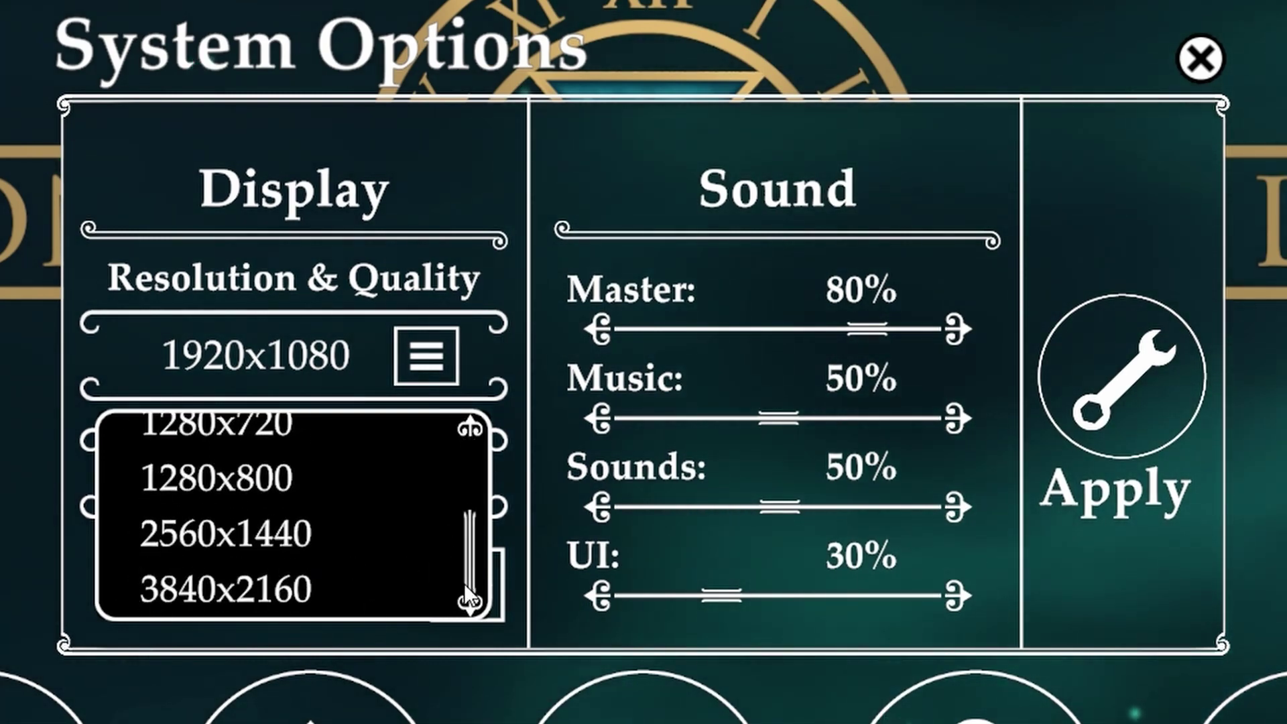
{"action": "left_click_drag", "start_coordinate": [463, 583], "coordinate": [502, 493]}
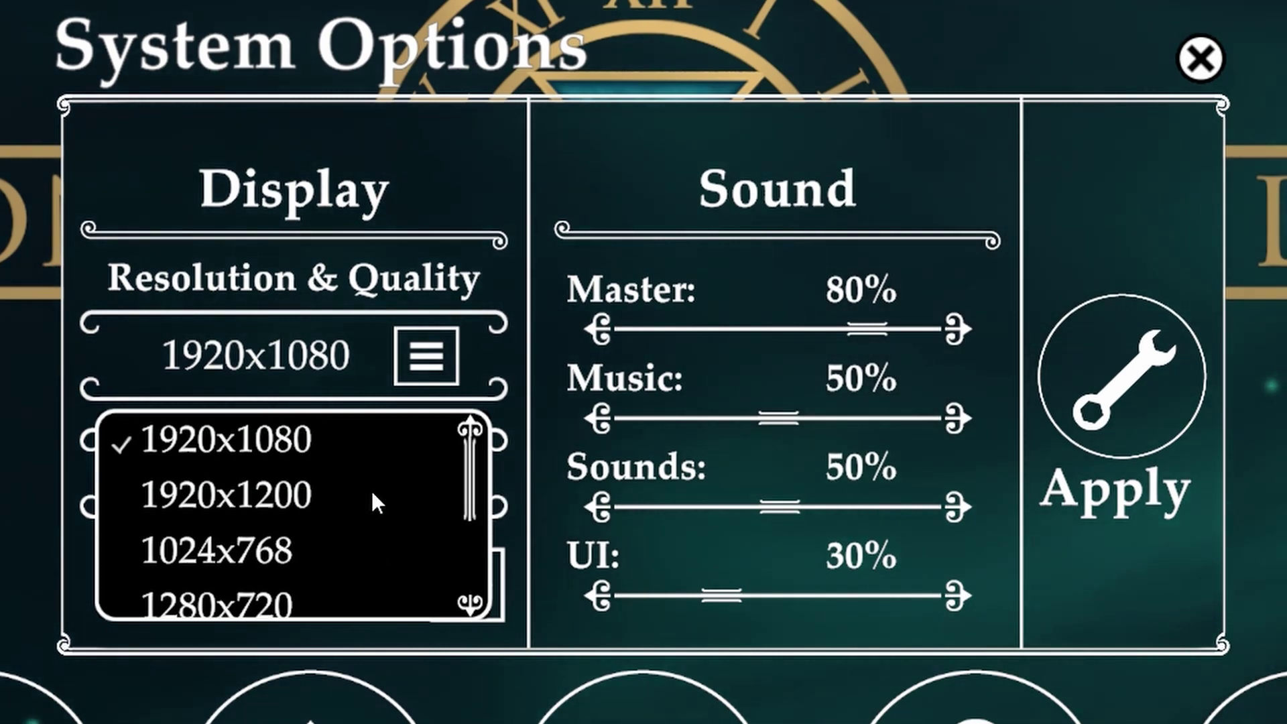
{"action": "left_click", "coordinate": [491, 339]}
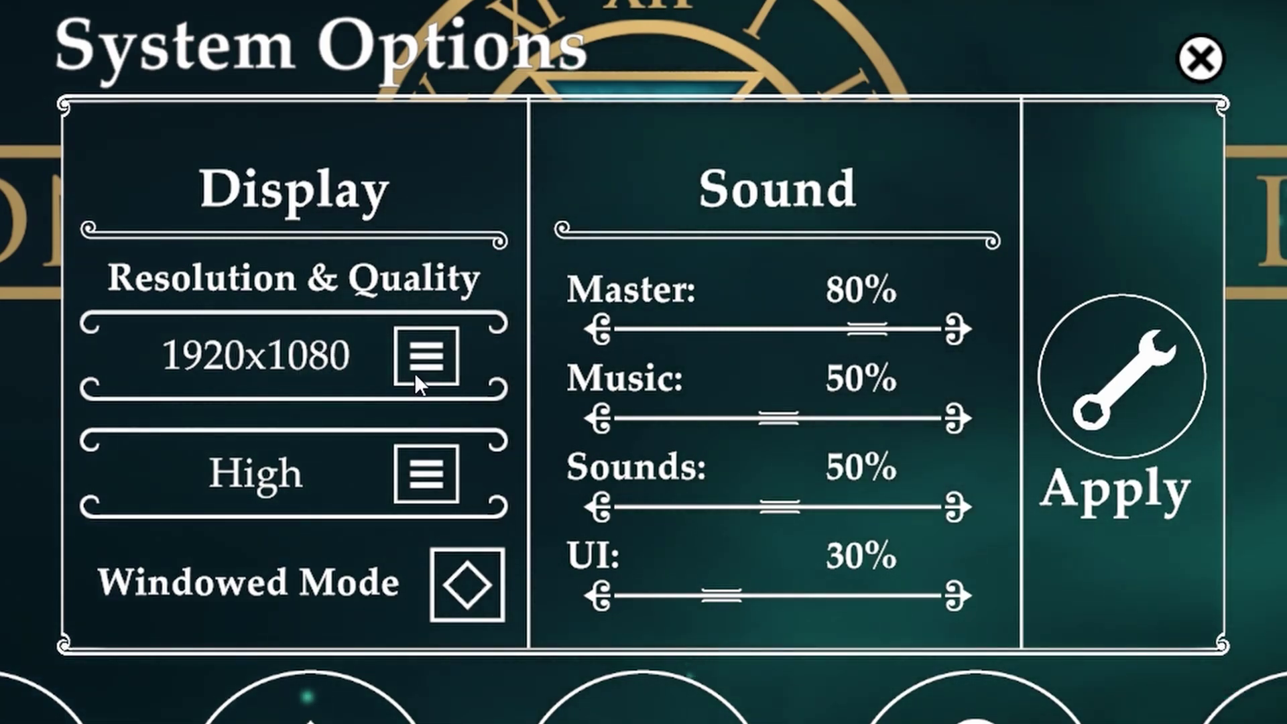
{"action": "left_click", "coordinate": [438, 472]}
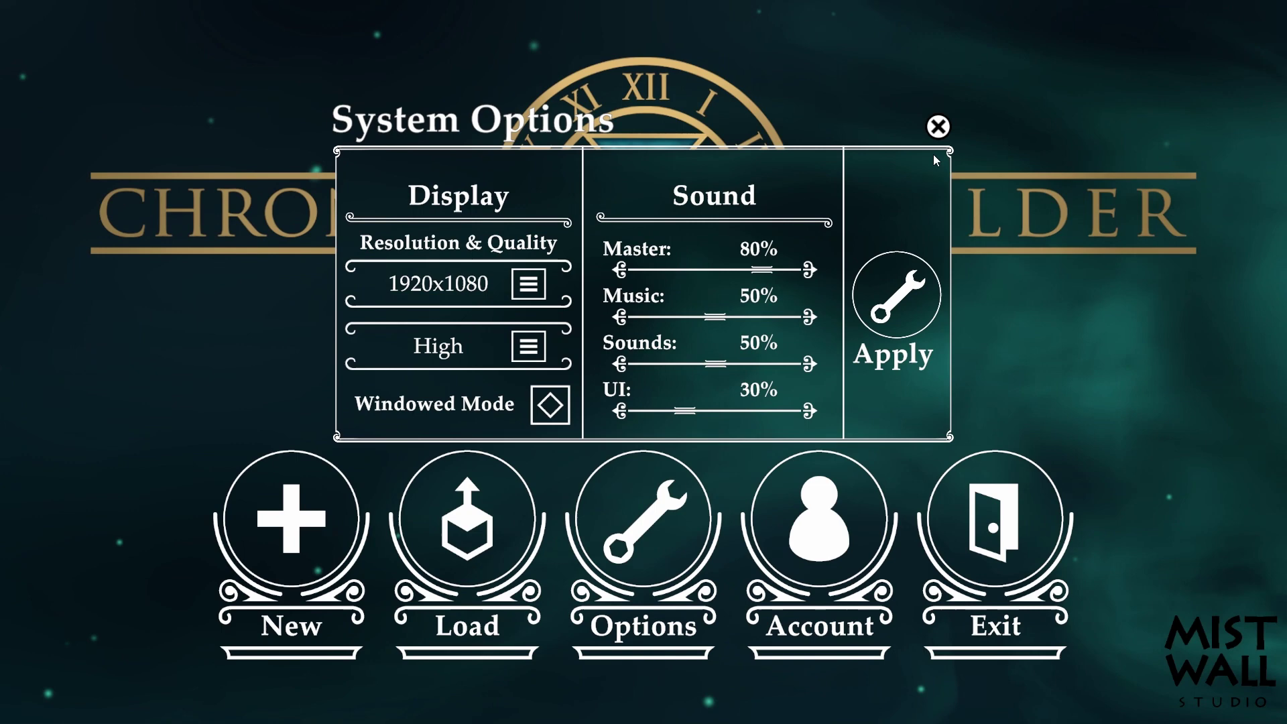
{"action": "left_click", "coordinate": [938, 127]}
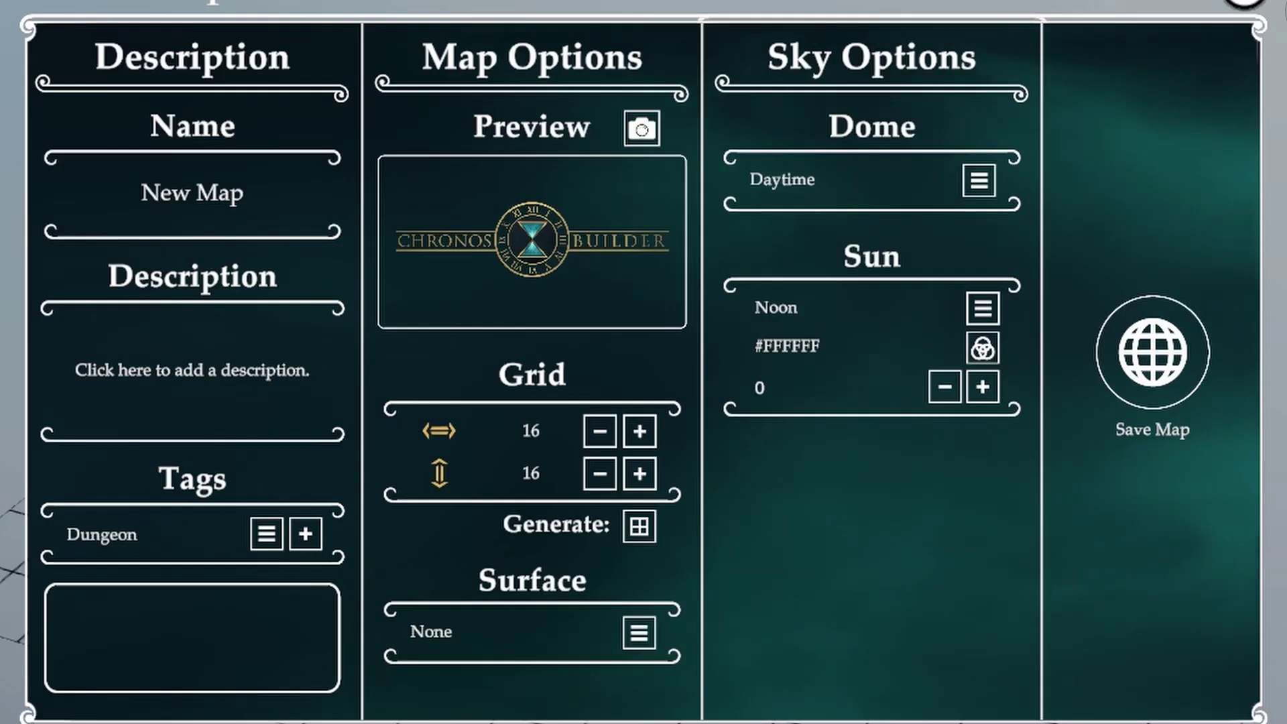
Step: Rename the map from its default name to 'The Center'
{"action": "double_click", "coordinate": [224, 190]}
{"action": "key", "text": "ctrl+a"}
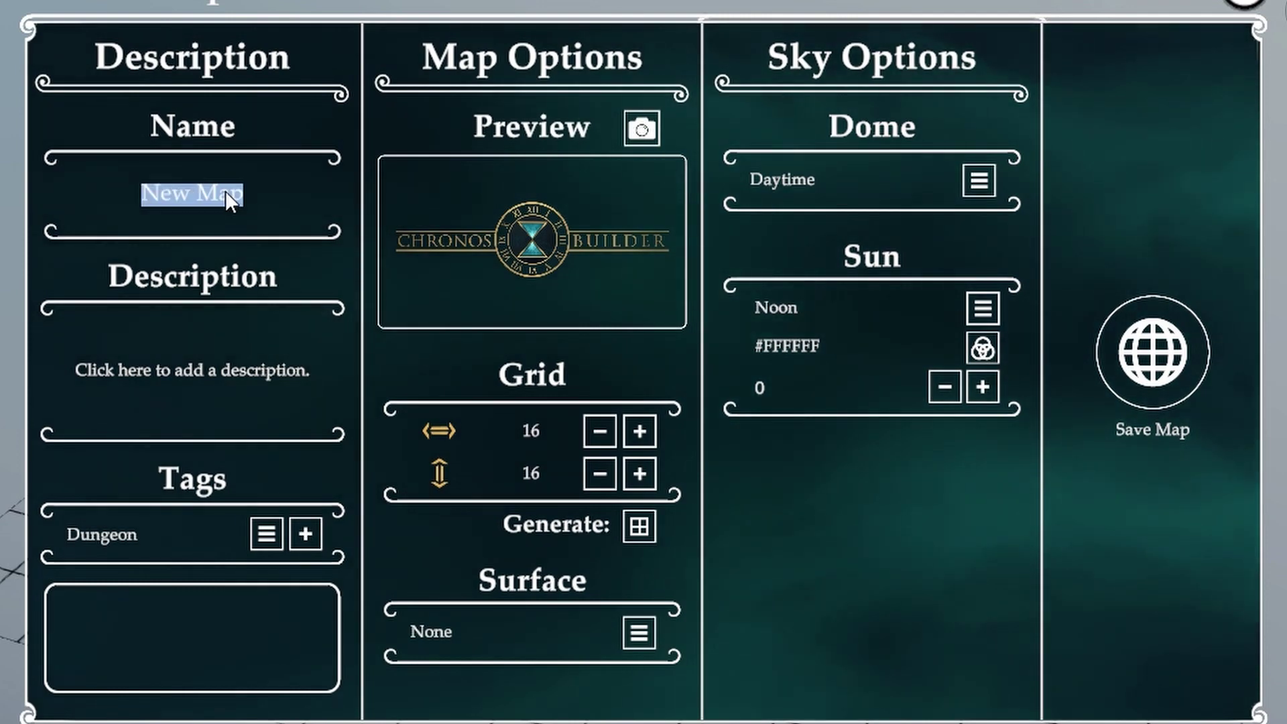
{"action": "type", "text": "The Center"}
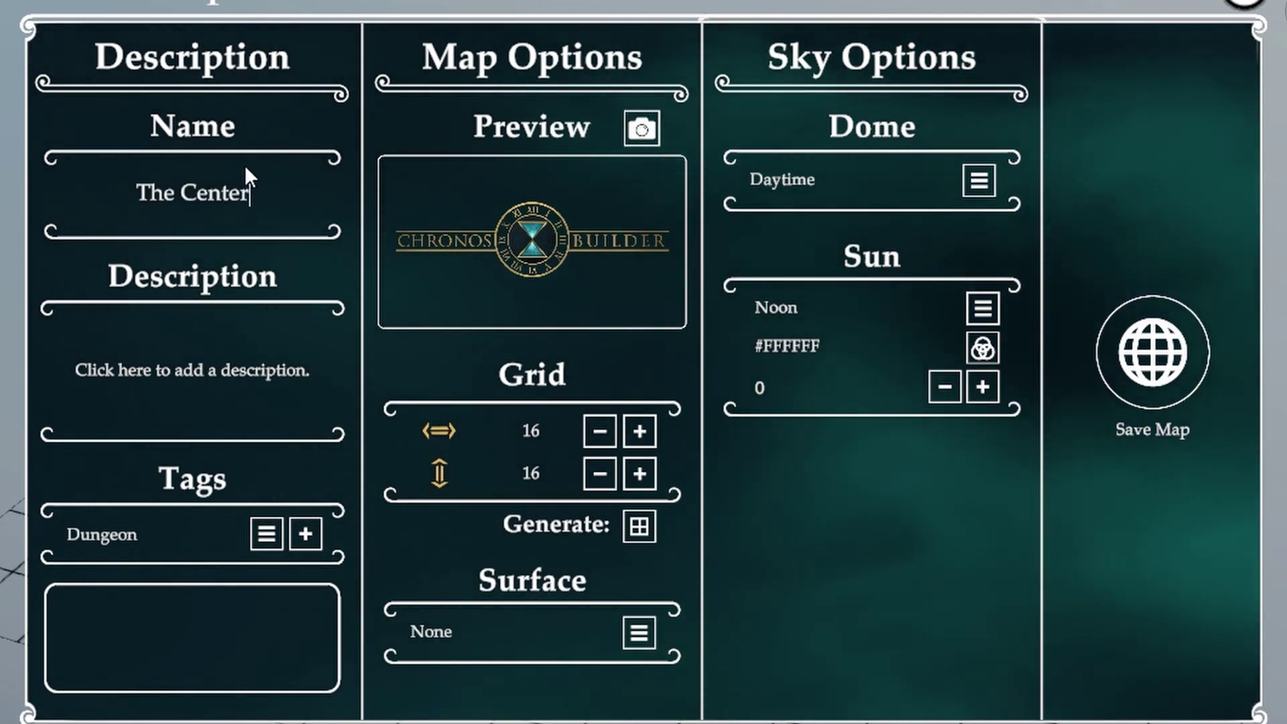
Step: Replace the placeholder description with 'Where the Restorationists Council meets and resides.'
{"action": "left_click", "coordinate": [285, 397]}
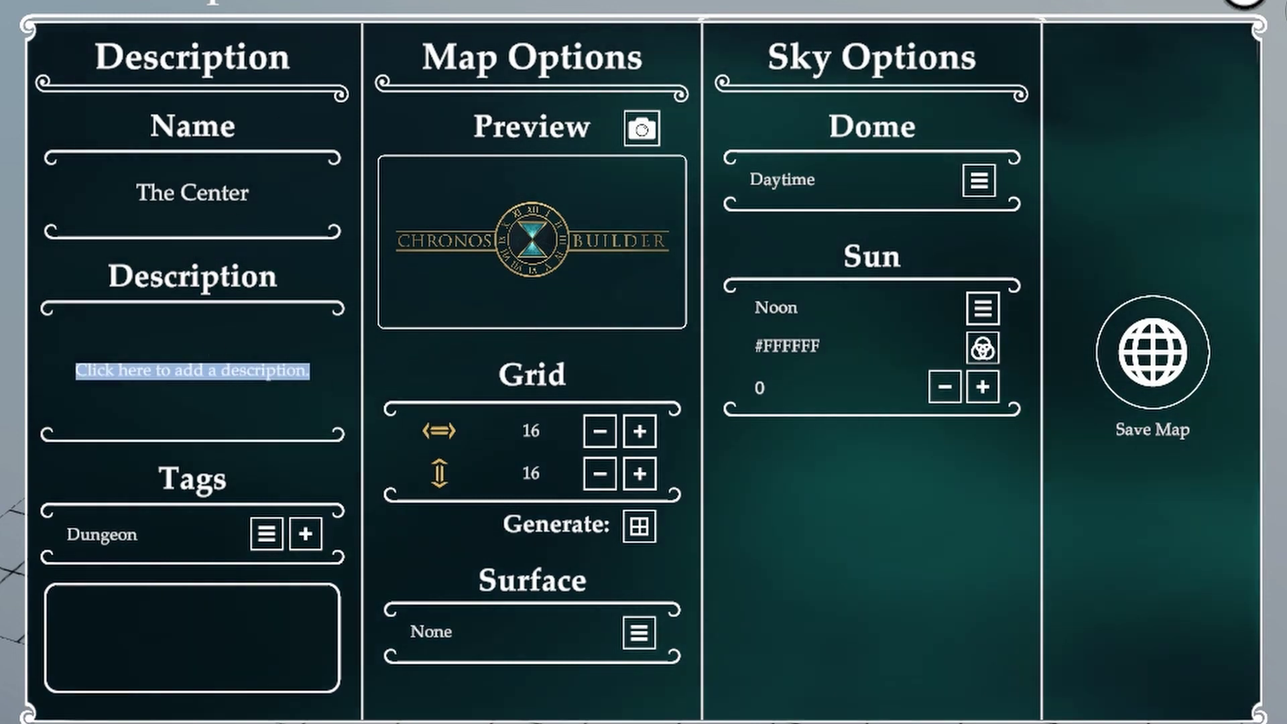
{"action": "left_click", "coordinate": [145, 366]}
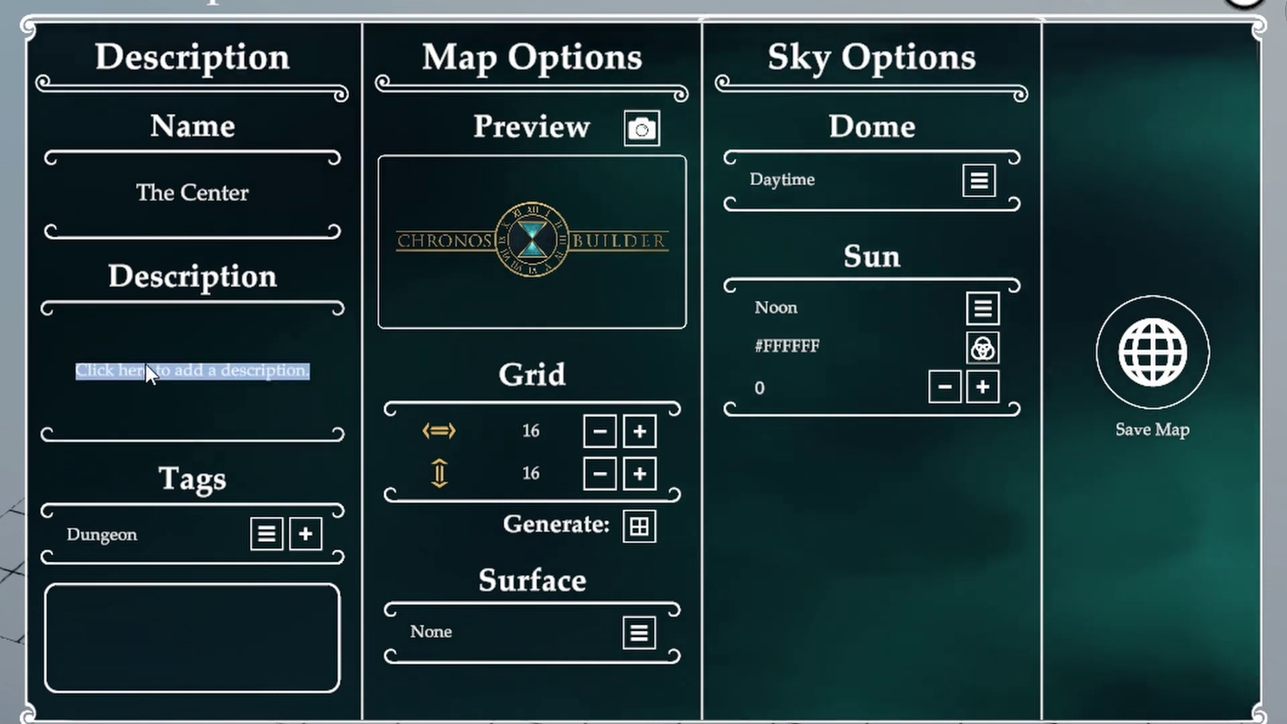
{"action": "double_click", "coordinate": [144, 366]}
{"action": "left_click", "coordinate": [187, 367]}
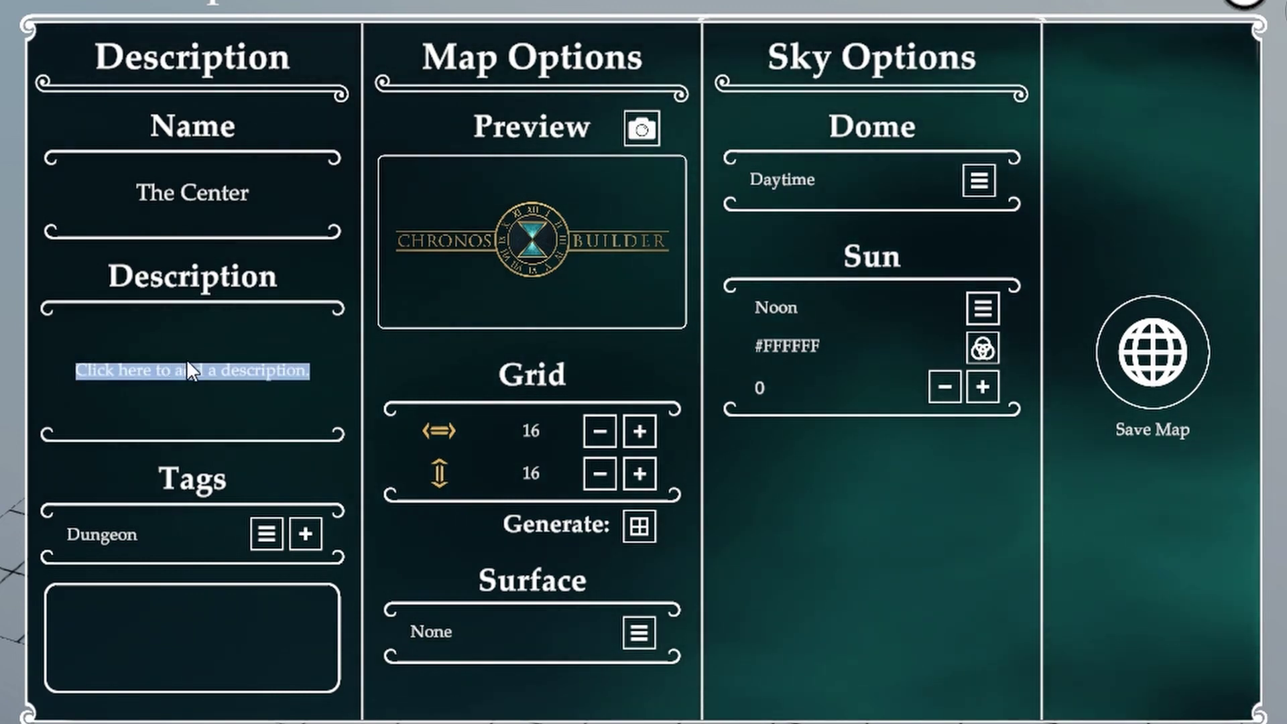
{"action": "type", "text": "Where the Restorationists Council meets and resides."}
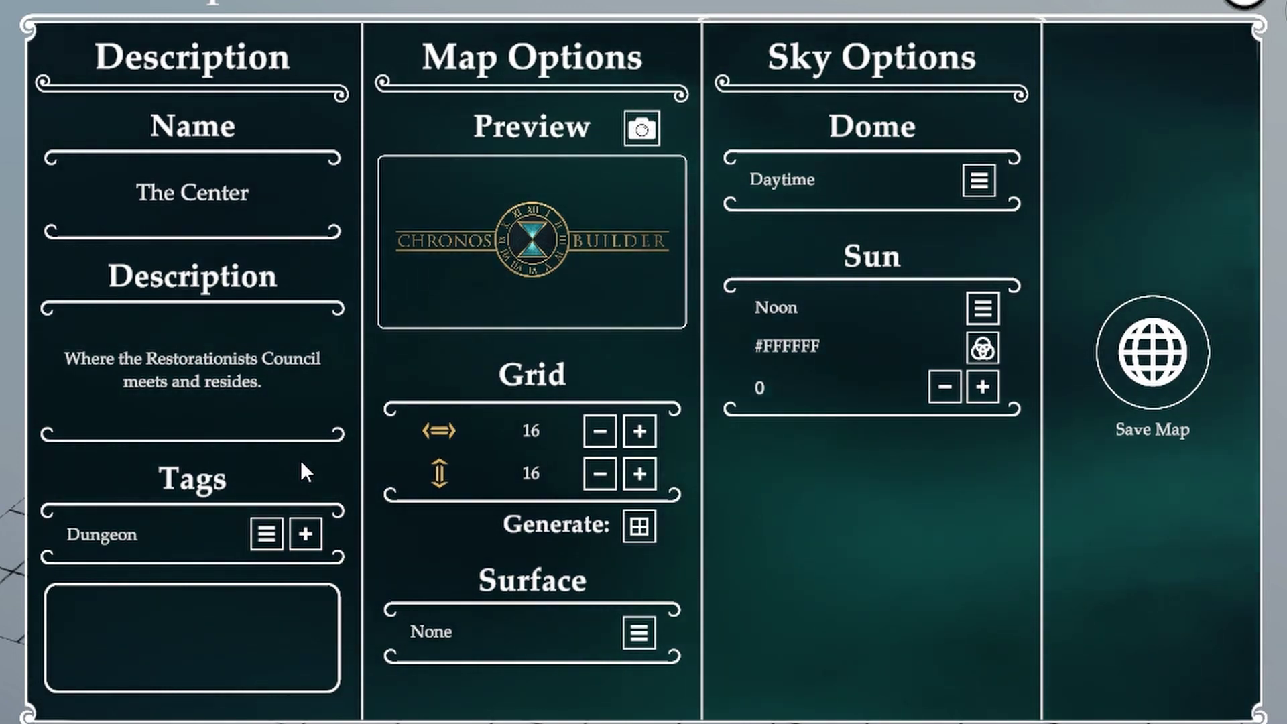
Step: Add Town as the map tag and capture a new preview snapshot of the grid
{"action": "left_click", "coordinate": [252, 597]}
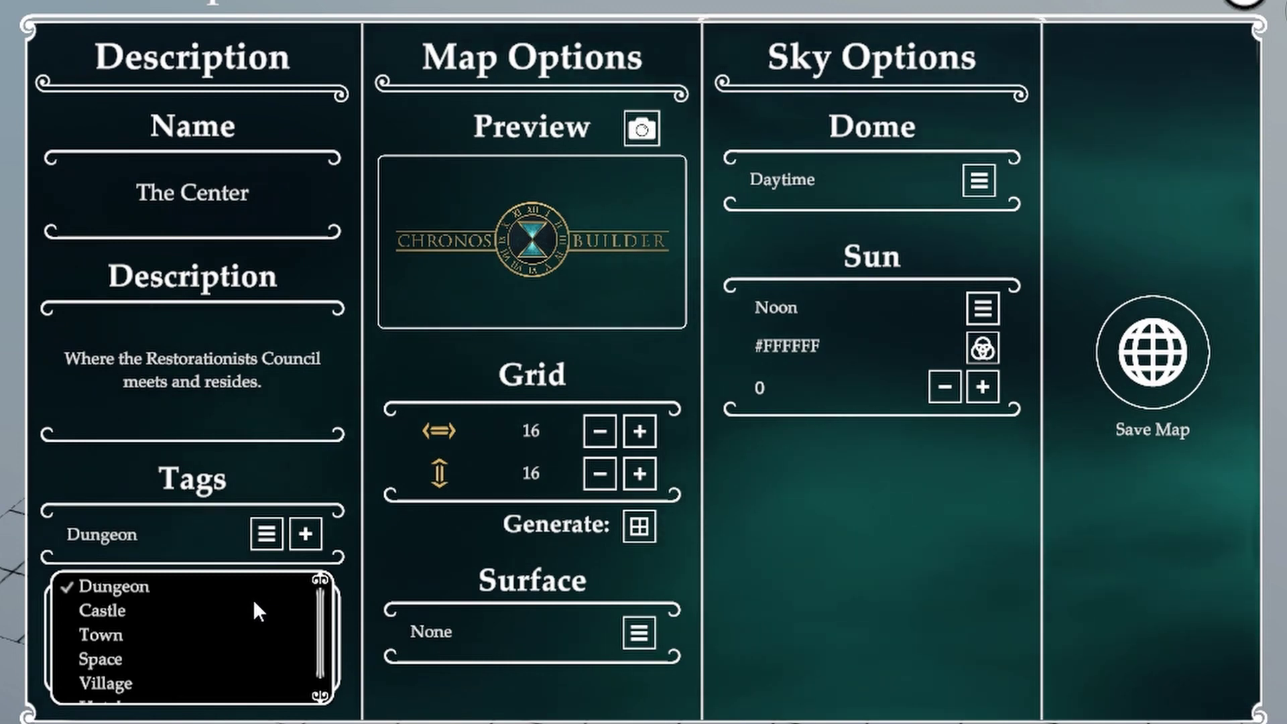
{"action": "scroll", "coordinate": [252, 598], "scroll_direction": "down", "scroll_amount": 1}
{"action": "scroll", "coordinate": [254, 603], "scroll_direction": "up", "scroll_amount": 1}
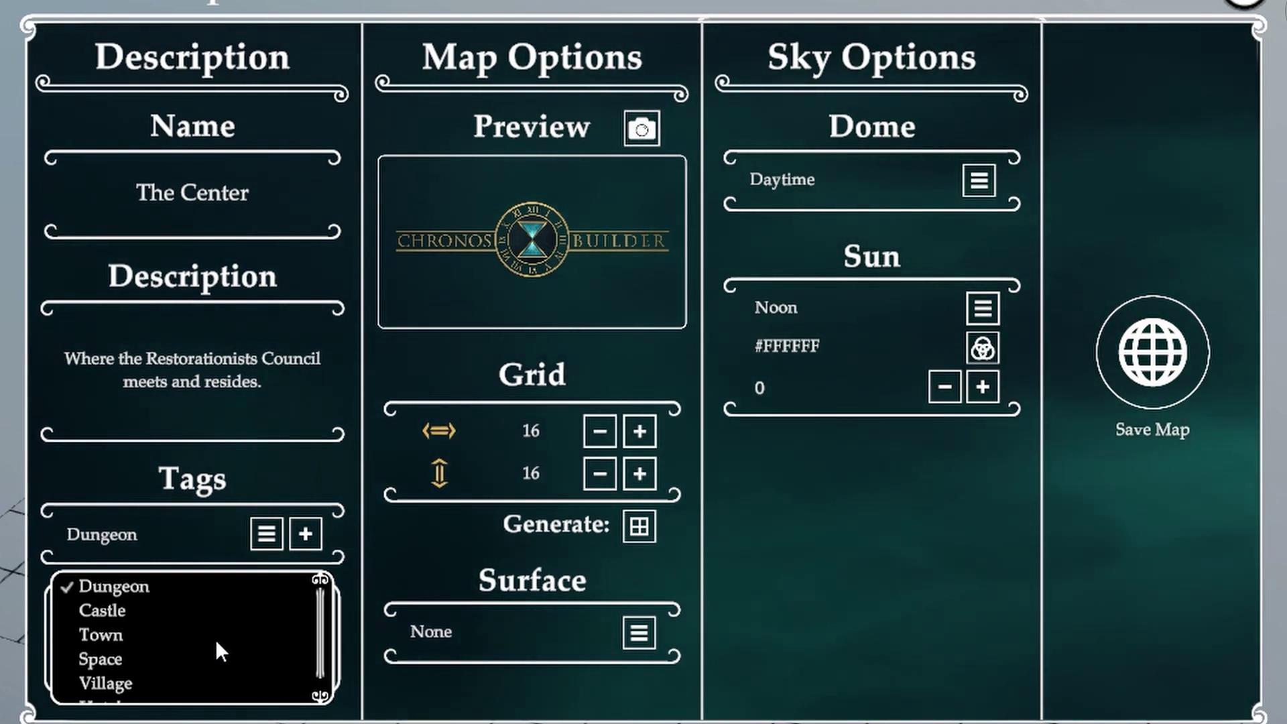
{"action": "left_click", "coordinate": [100, 635]}
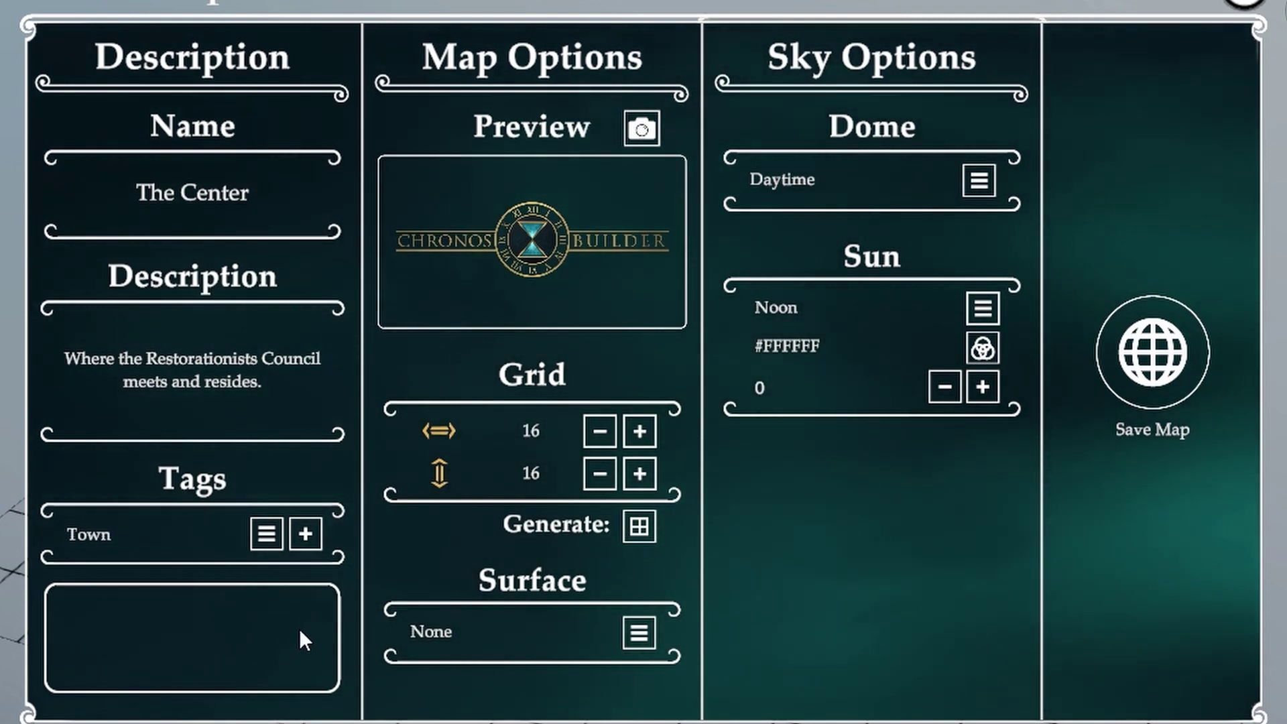
{"action": "left_click", "coordinate": [266, 541]}
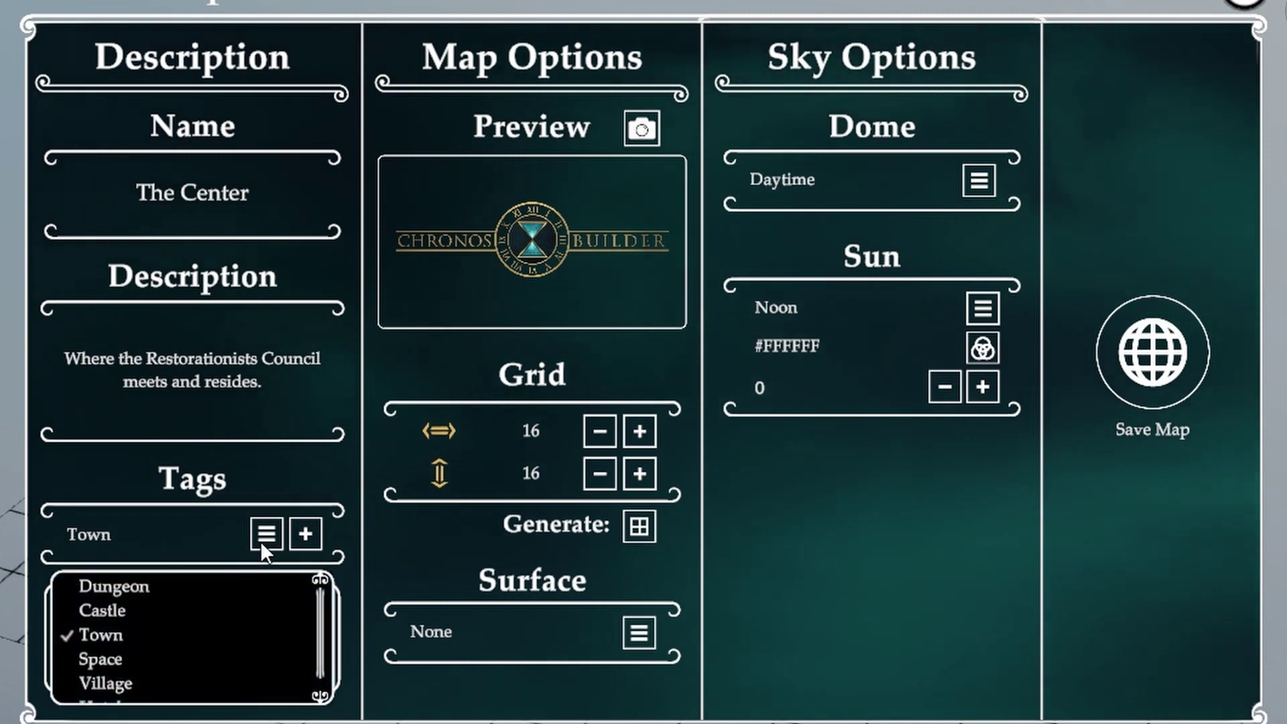
{"action": "left_click", "coordinate": [155, 532]}
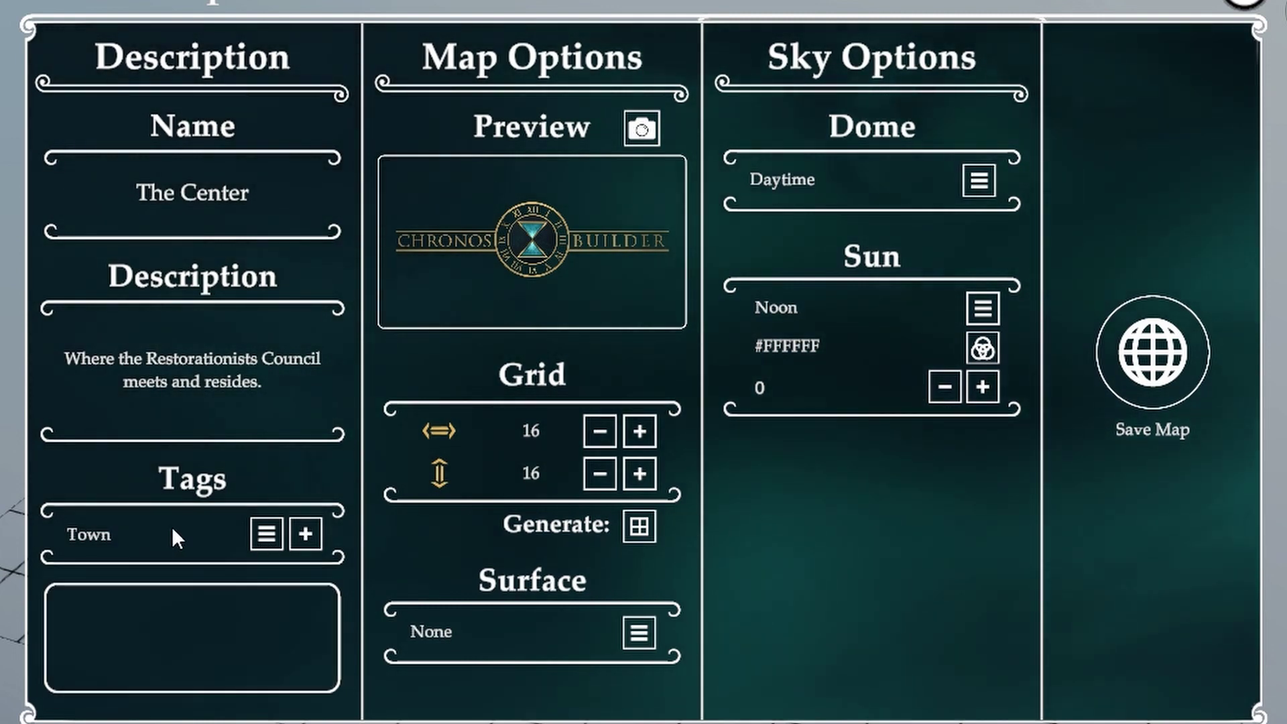
{"action": "left_click", "coordinate": [305, 534]}
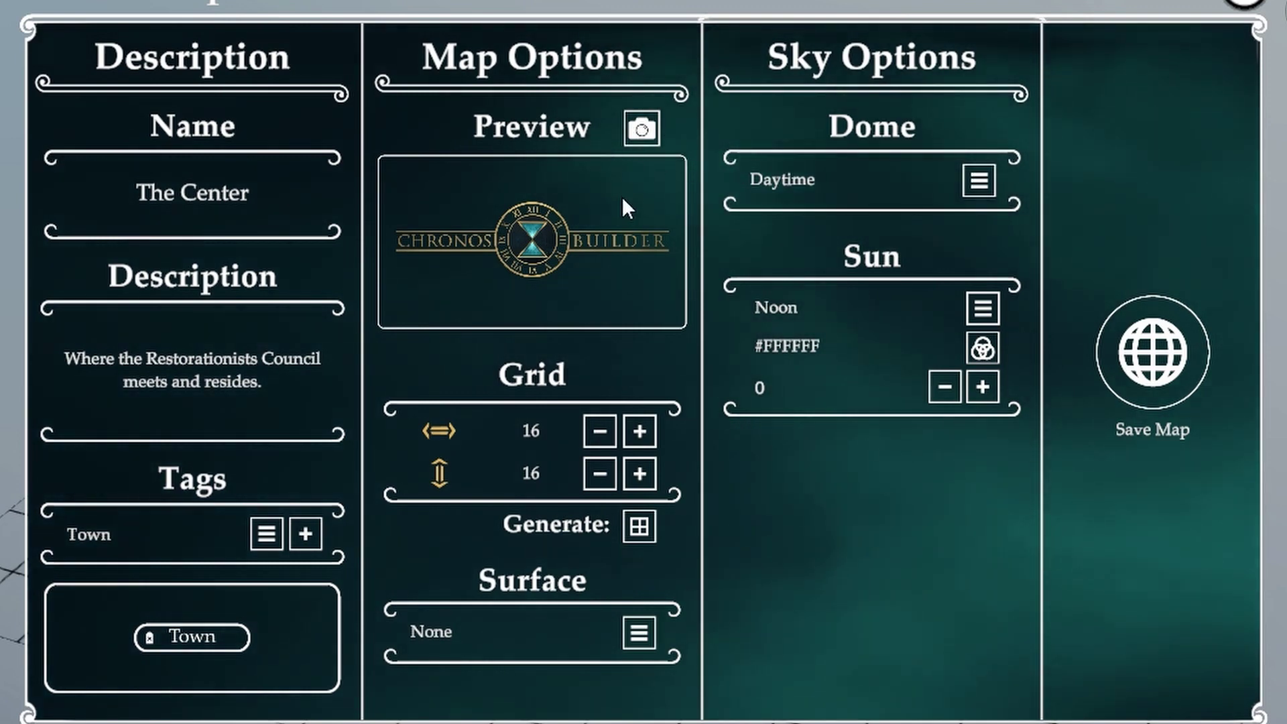
{"action": "left_click", "coordinate": [648, 137]}
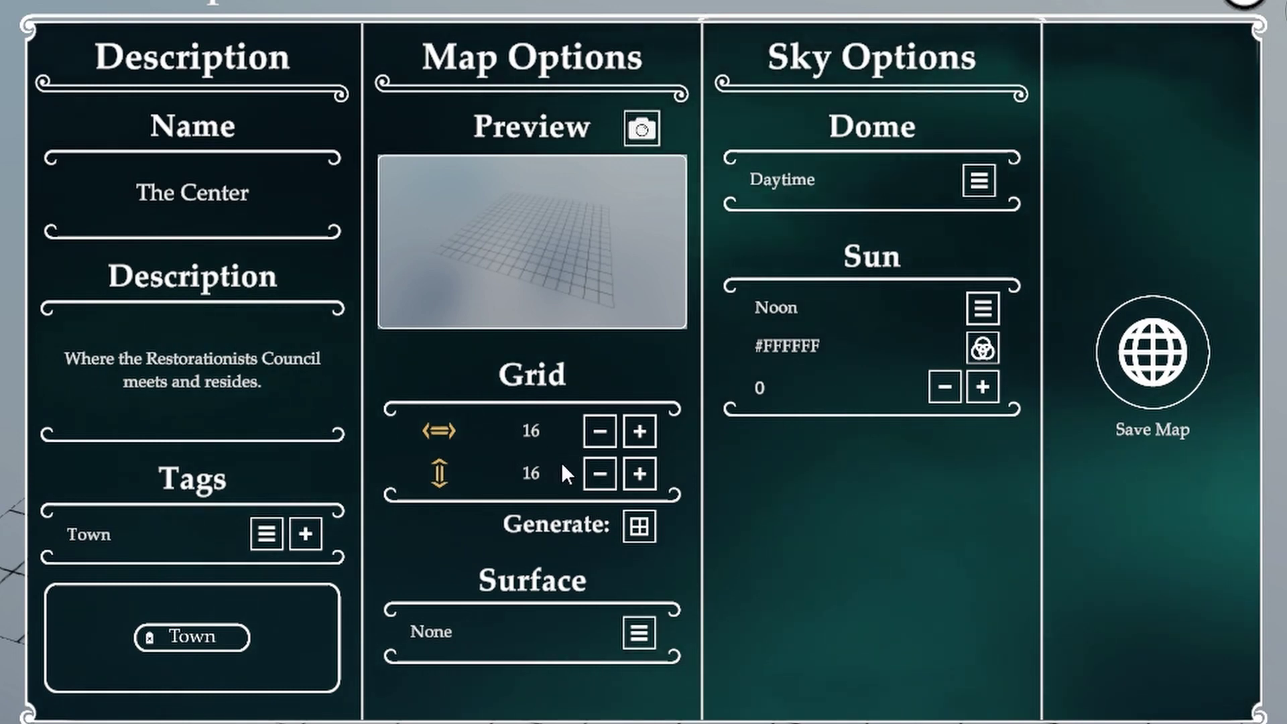
Step: Step the grid width up from 16 to 24 and regenerate the map preview
{"action": "left_click", "coordinate": [644, 429]}
{"action": "left_click", "coordinate": [648, 428]}
{"action": "left_click", "coordinate": [648, 427]}
{"action": "left_click", "coordinate": [650, 428]}
{"action": "left_click", "coordinate": [650, 427]}
{"action": "left_click", "coordinate": [650, 428]}
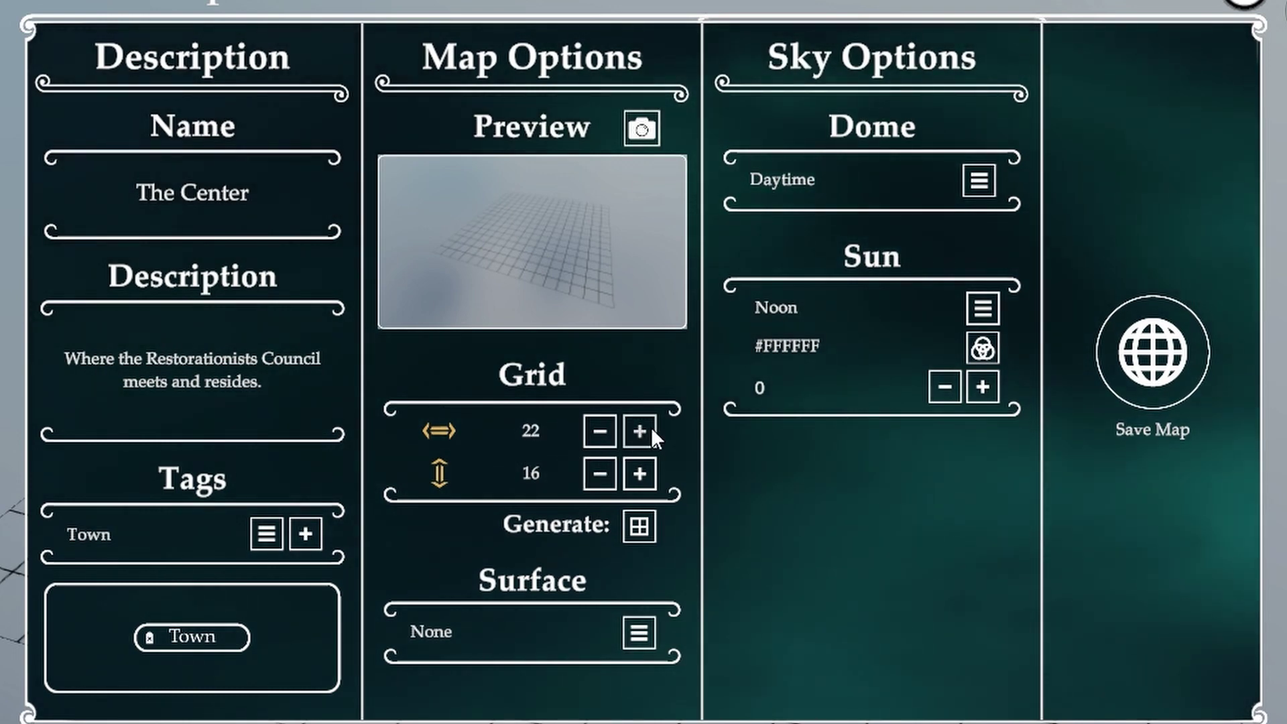
{"action": "left_click", "coordinate": [650, 427]}
{"action": "left_click", "coordinate": [650, 428]}
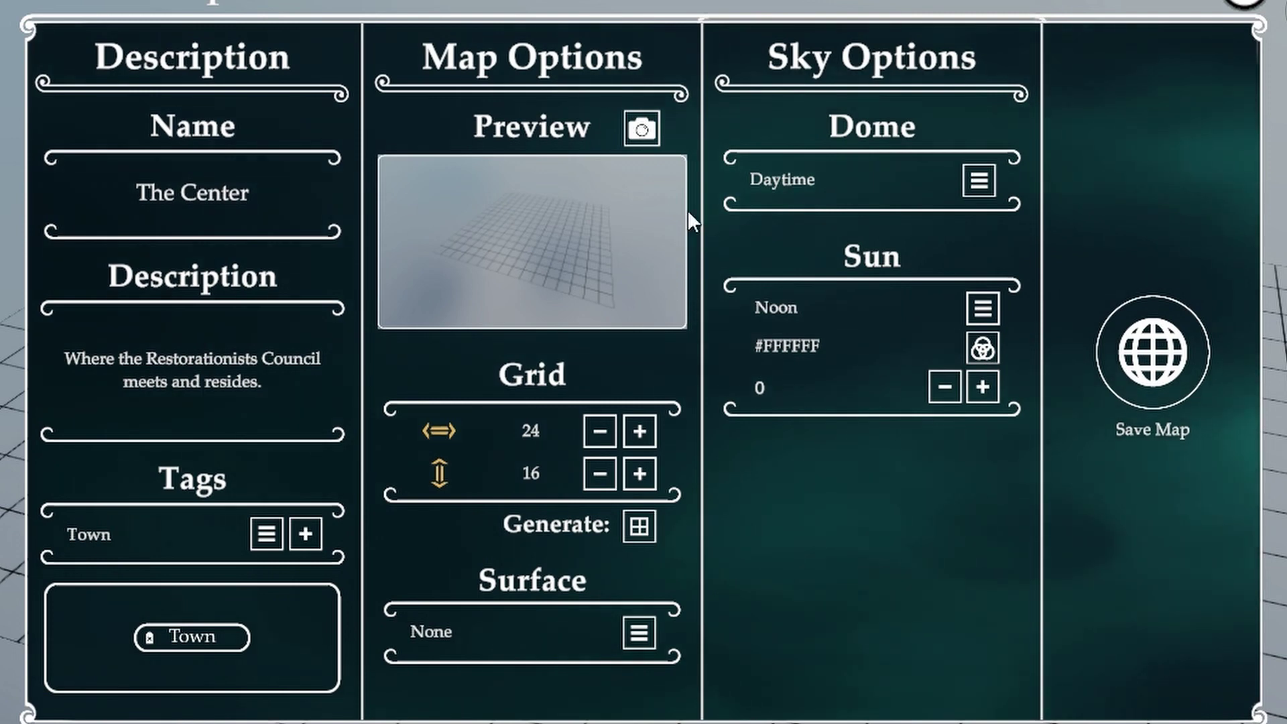
{"action": "left_click", "coordinate": [635, 127]}
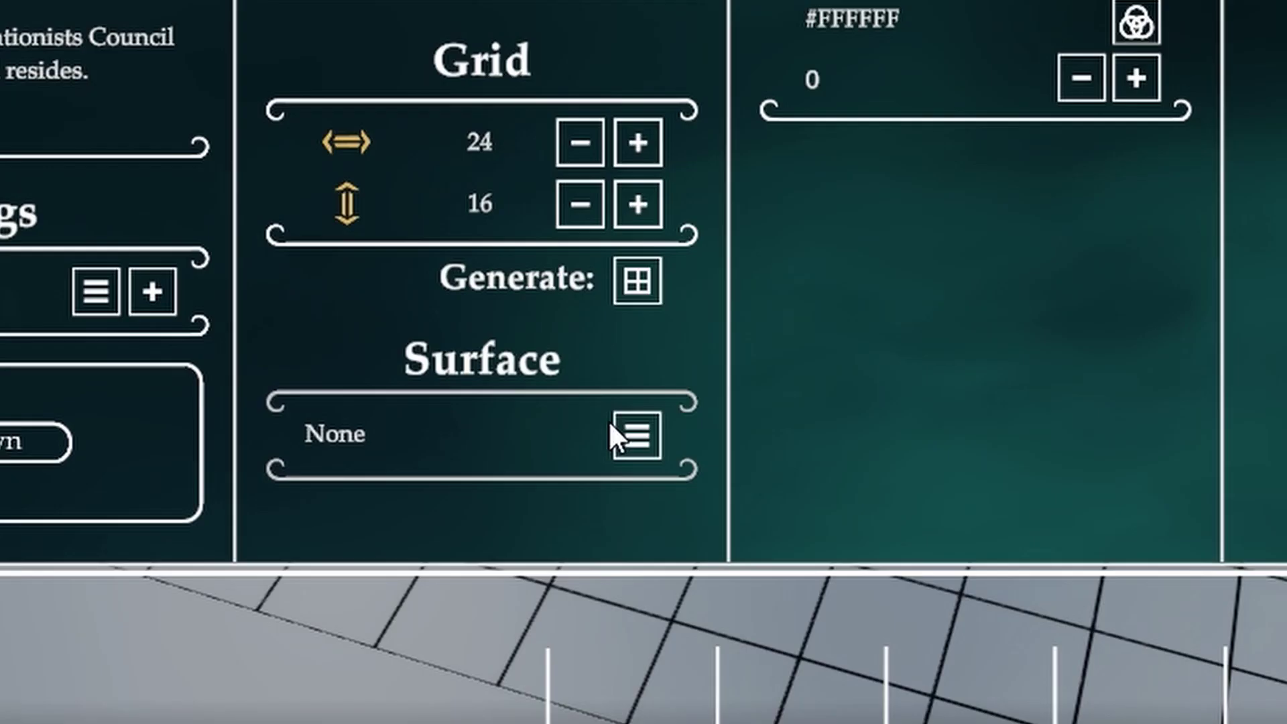
Step: Choose Rubble from the Surface list under Map Options
{"action": "left_click", "coordinate": [633, 638]}
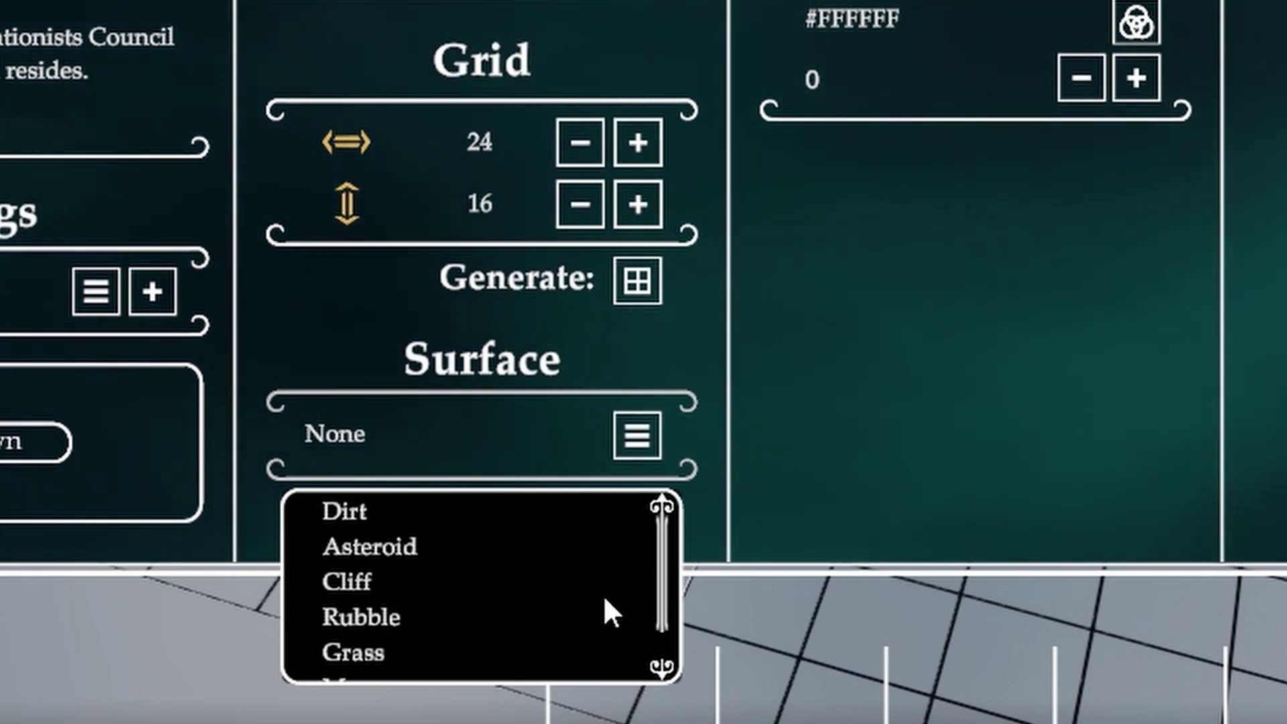
{"action": "scroll", "coordinate": [599, 595], "scroll_direction": "down", "scroll_amount": 2}
{"action": "scroll", "coordinate": [598, 591], "scroll_direction": "up", "scroll_amount": 2}
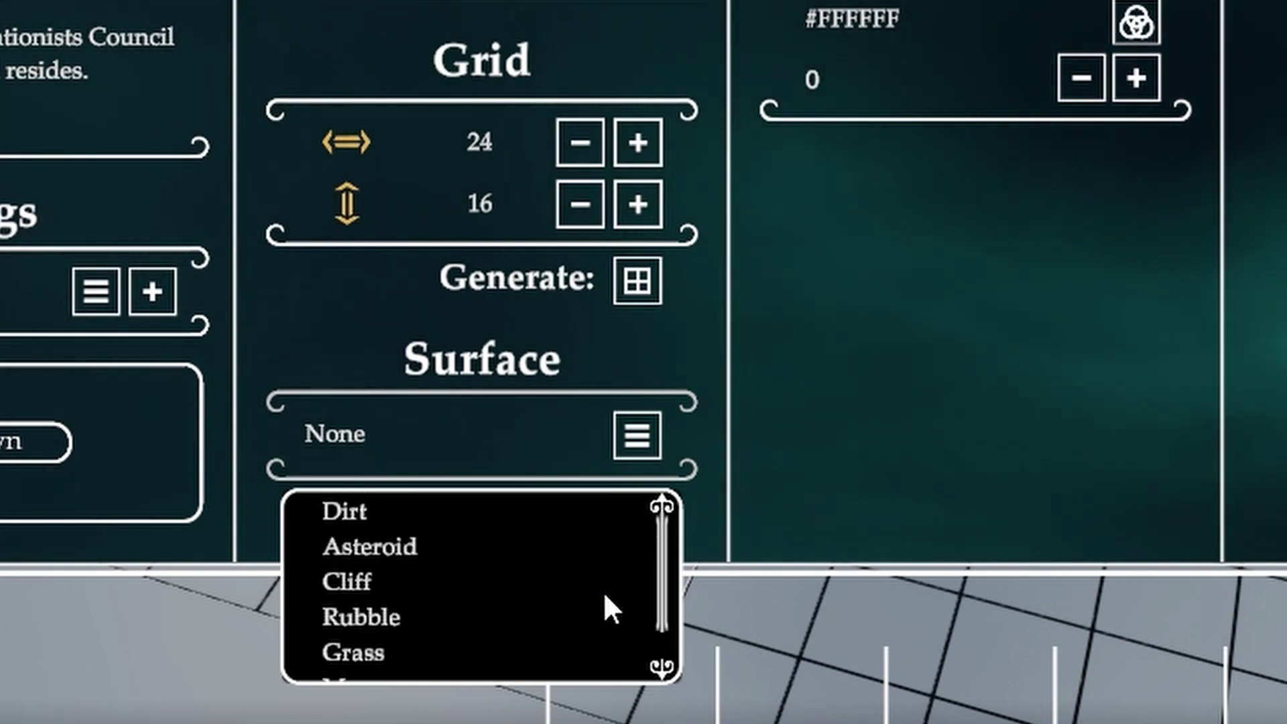
{"action": "scroll", "coordinate": [603, 591], "scroll_direction": "down", "scroll_amount": 2}
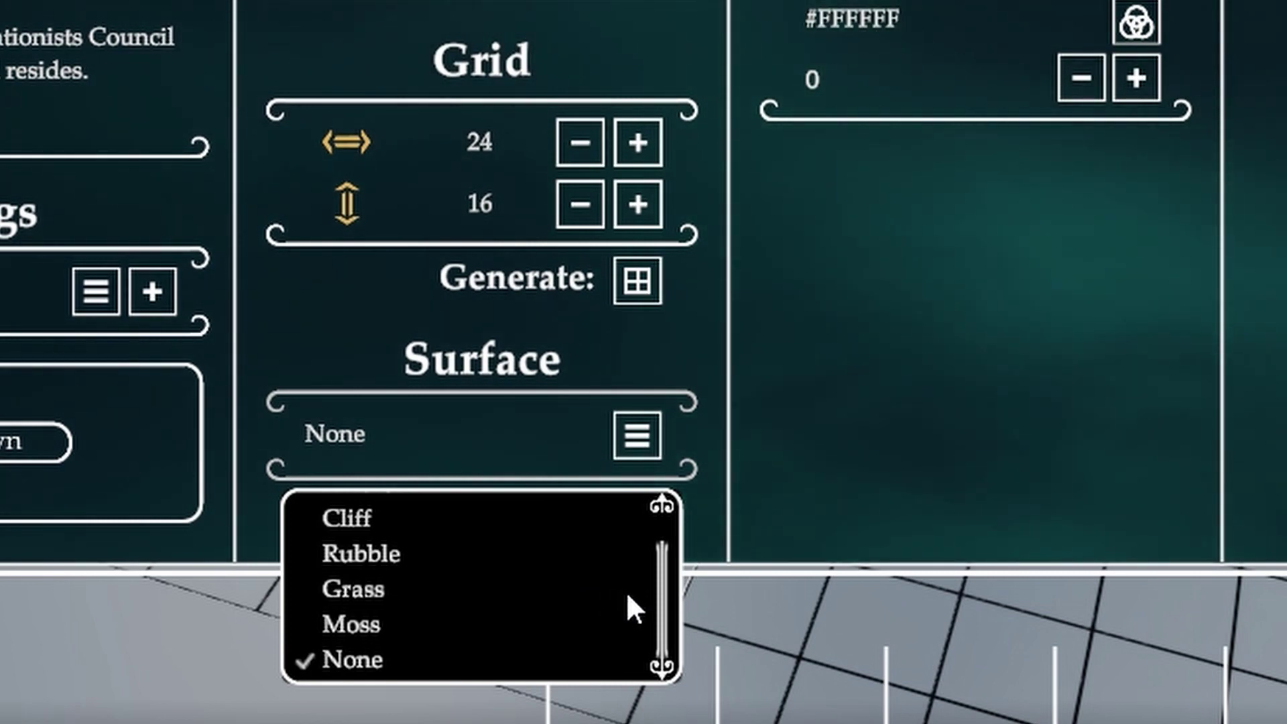
{"action": "left_click", "coordinate": [416, 553]}
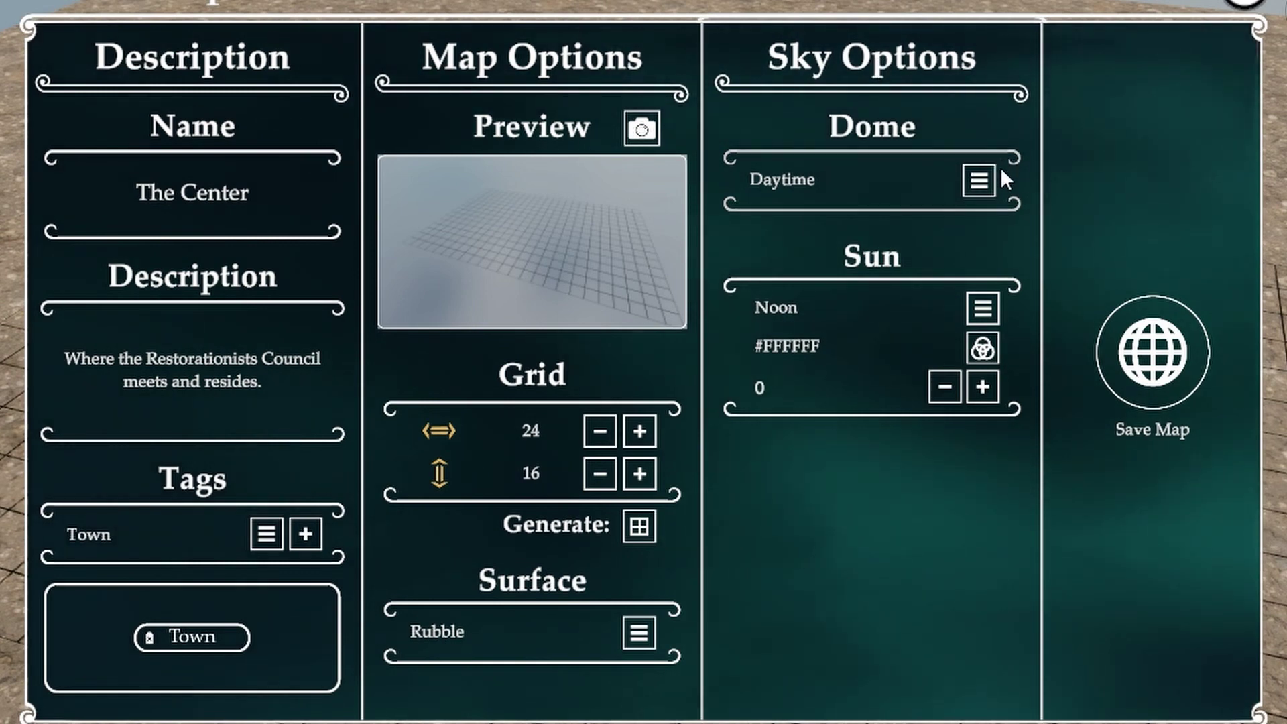
{"action": "left_click", "coordinate": [988, 184]}
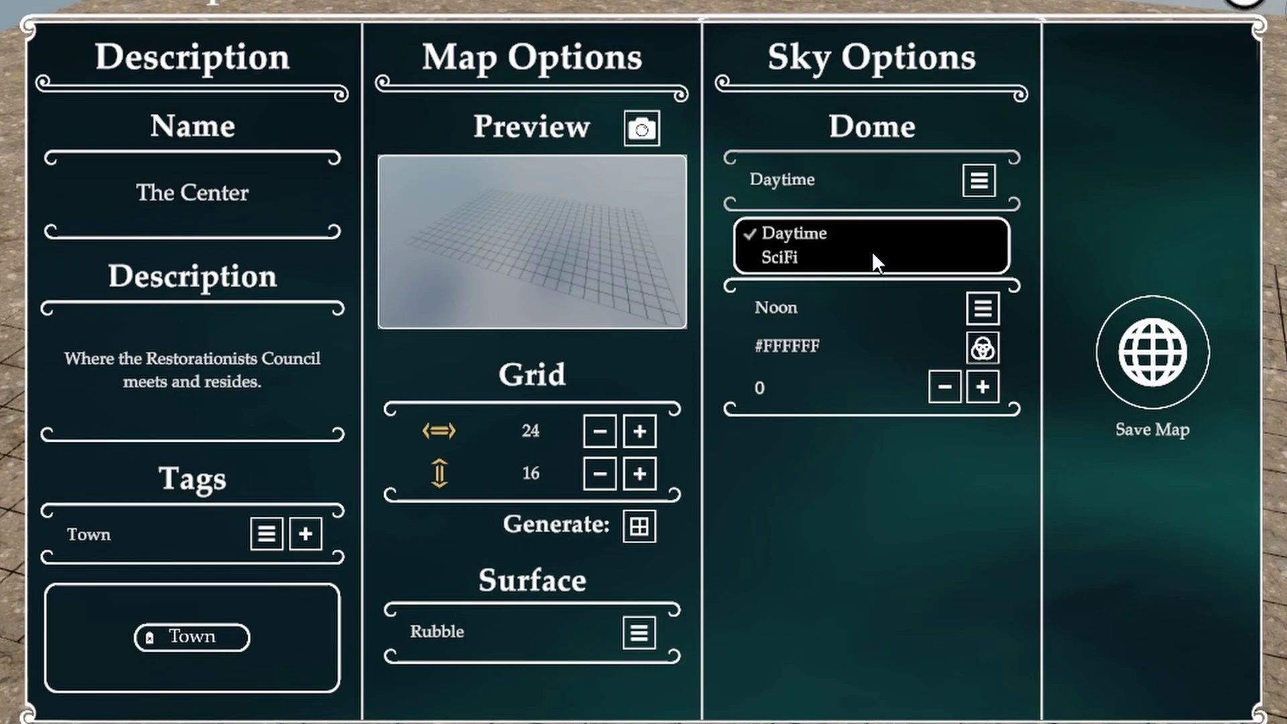
{"action": "left_click", "coordinate": [853, 266]}
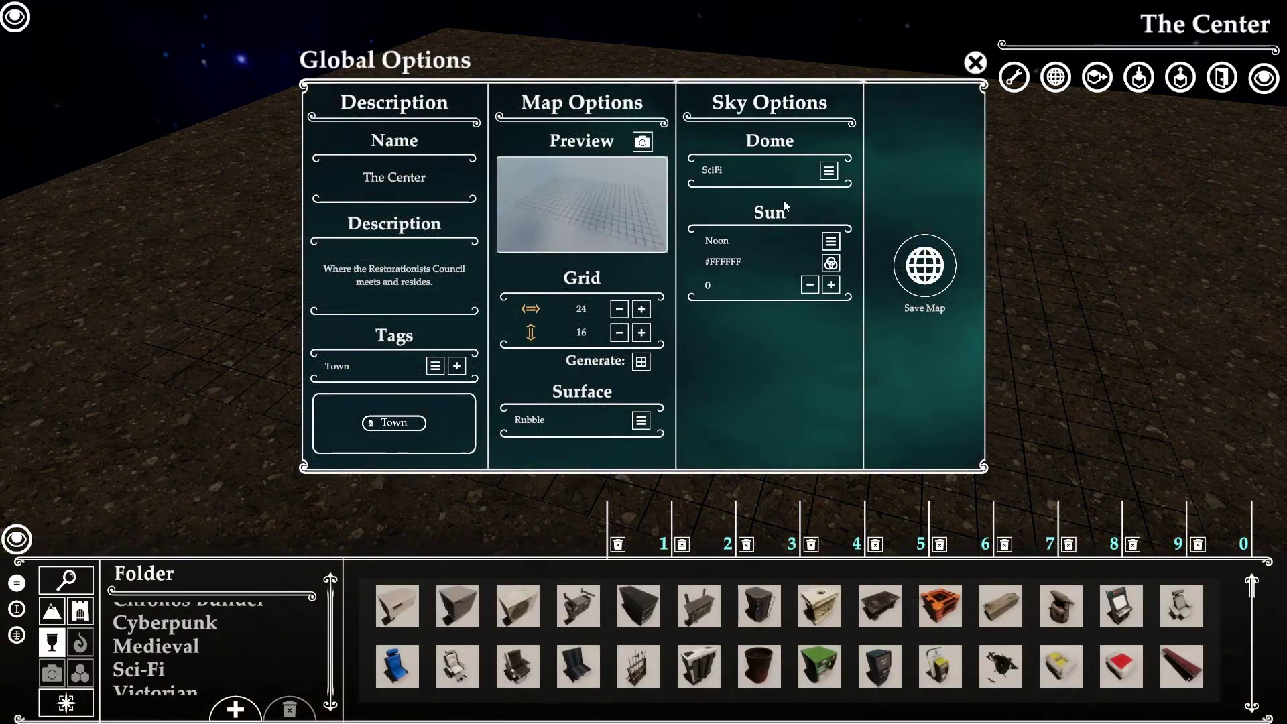
{"action": "left_click", "coordinate": [829, 171]}
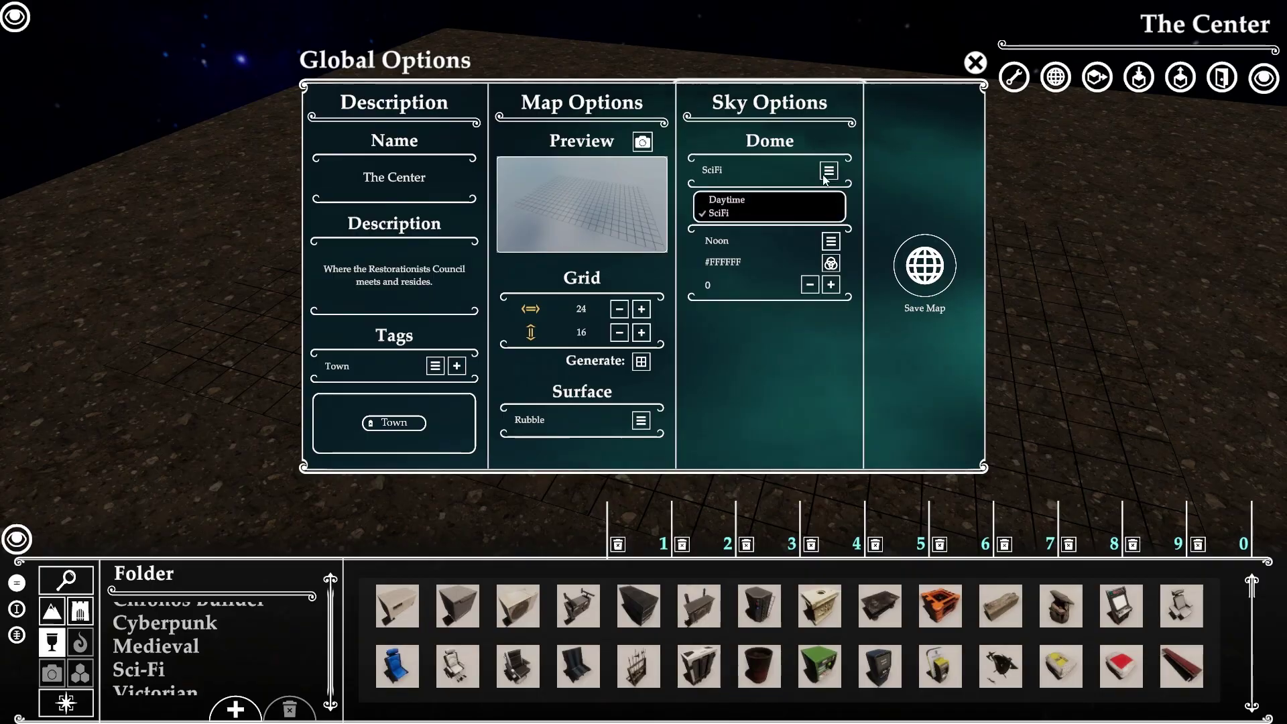
{"action": "left_click", "coordinate": [764, 198]}
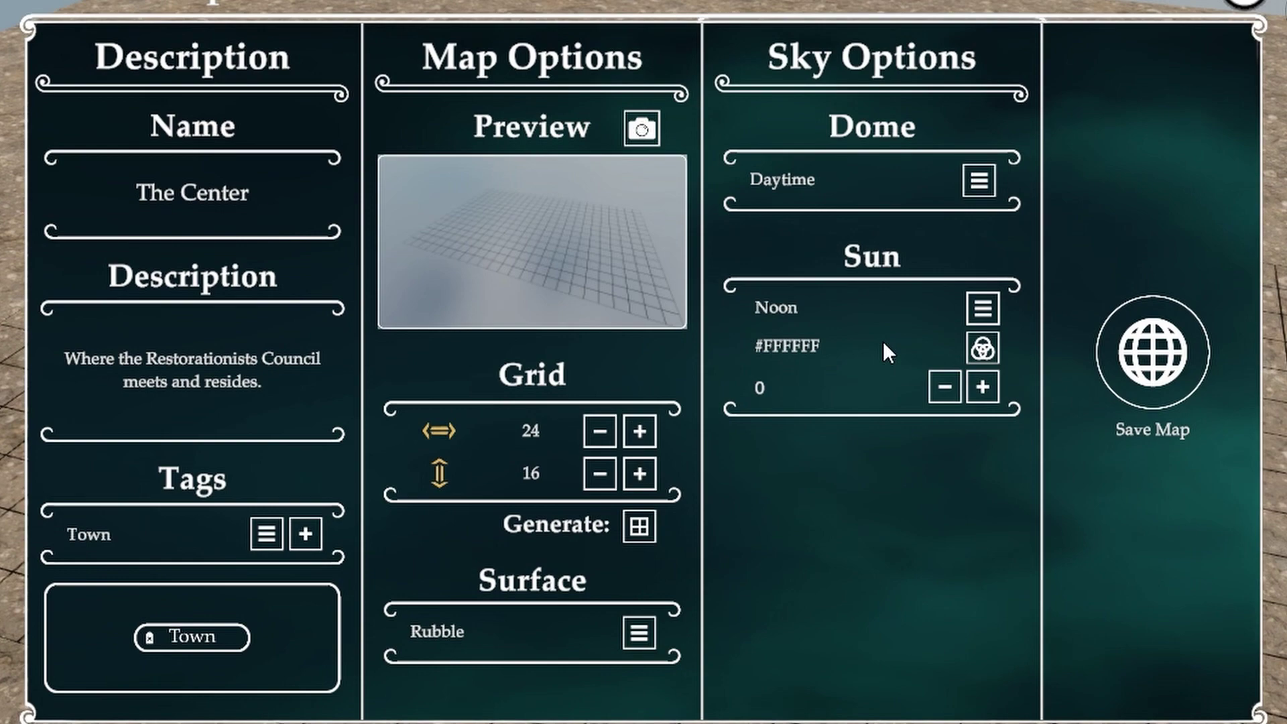
Step: Change the Noon sun colour from #FFFFFF to #B6C6D1 and raise its value to 0.4
{"action": "left_click", "coordinate": [984, 348]}
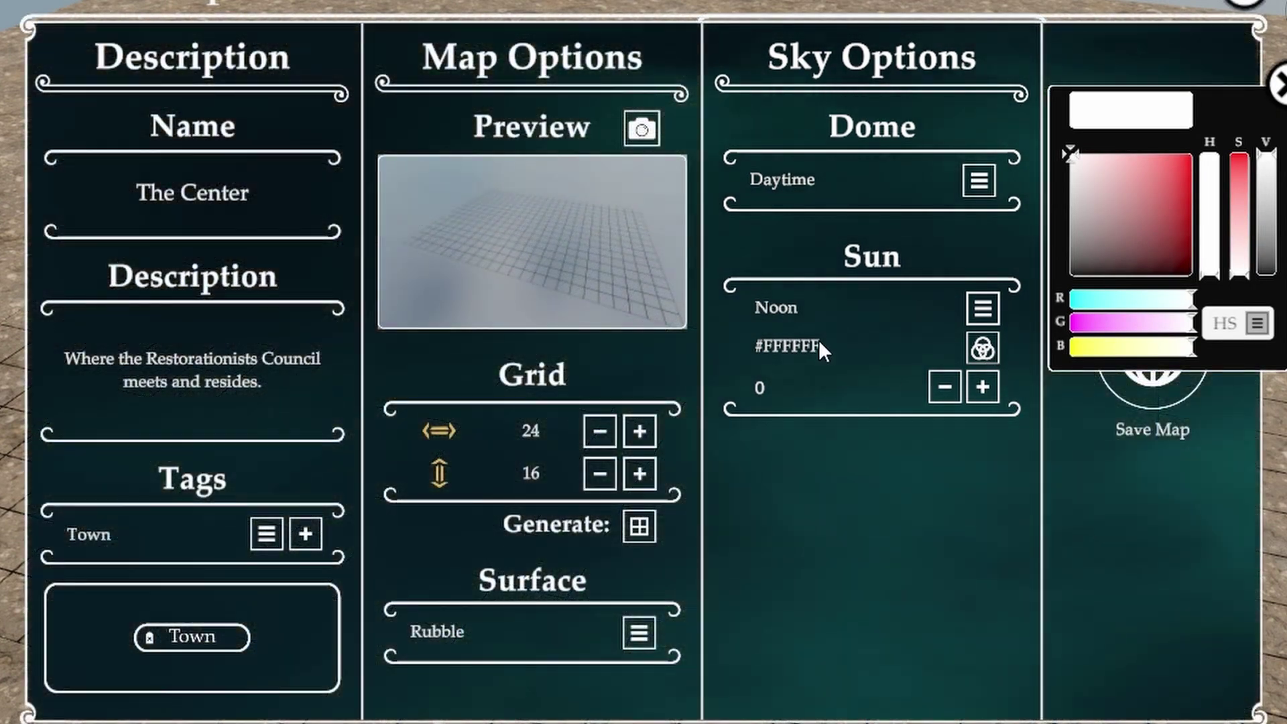
{"action": "left_click", "coordinate": [821, 339]}
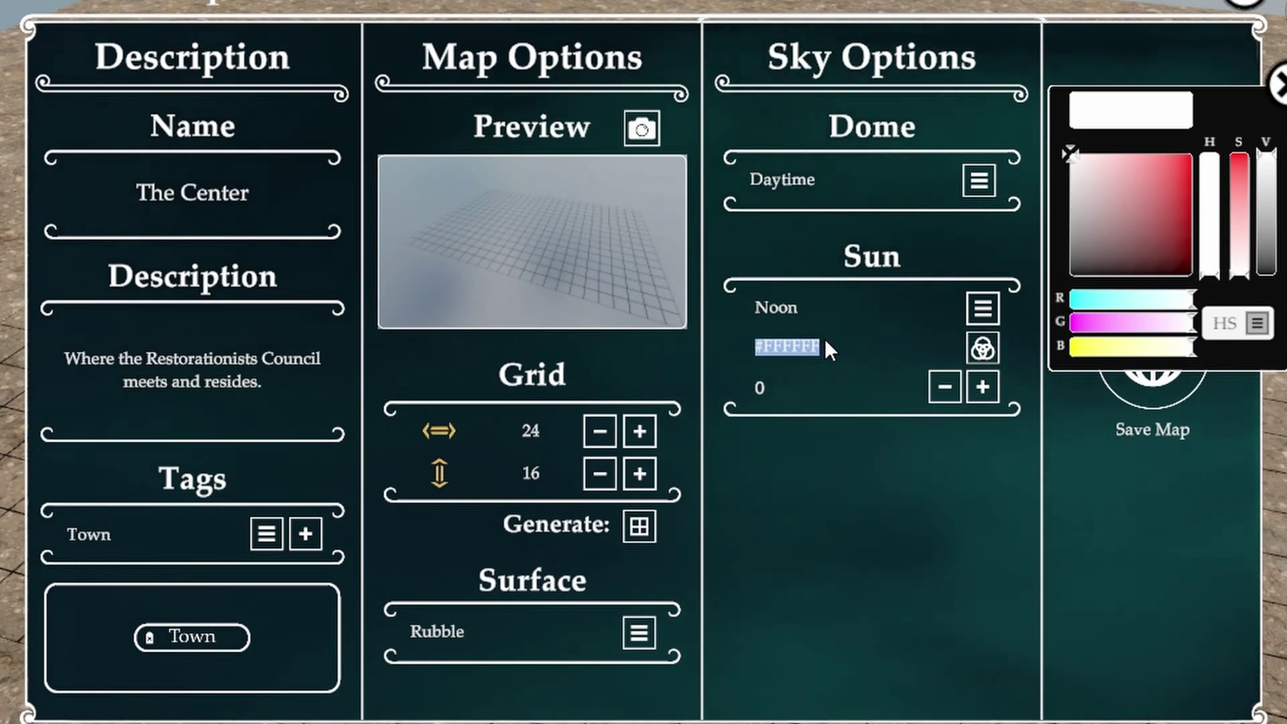
{"action": "left_click", "coordinate": [824, 339]}
{"action": "key", "text": "BackSpace"}
{"action": "key", "text": "BackSpace"}
{"action": "key", "text": "BackSpace"}
{"action": "key", "text": "BackSpace"}
{"action": "key", "text": "BackSpace"}
{"action": "key", "text": "BackSpace"}
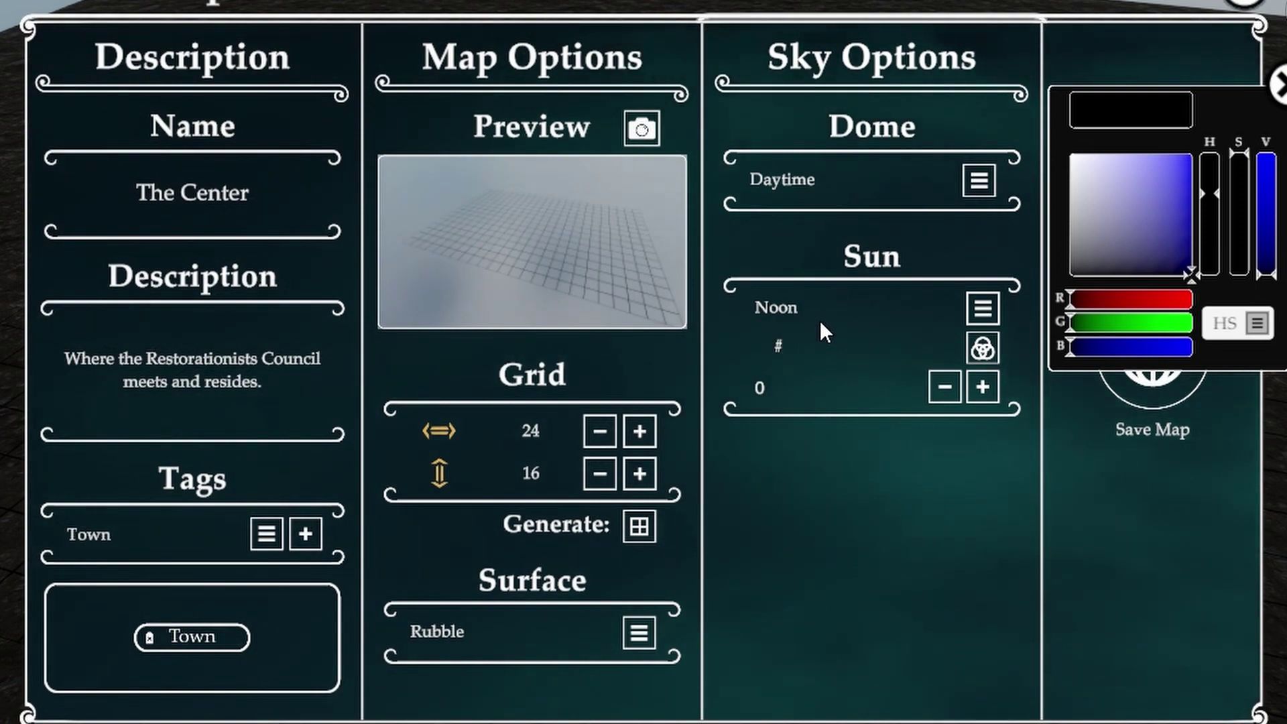
{"action": "type", "text": "B6"}
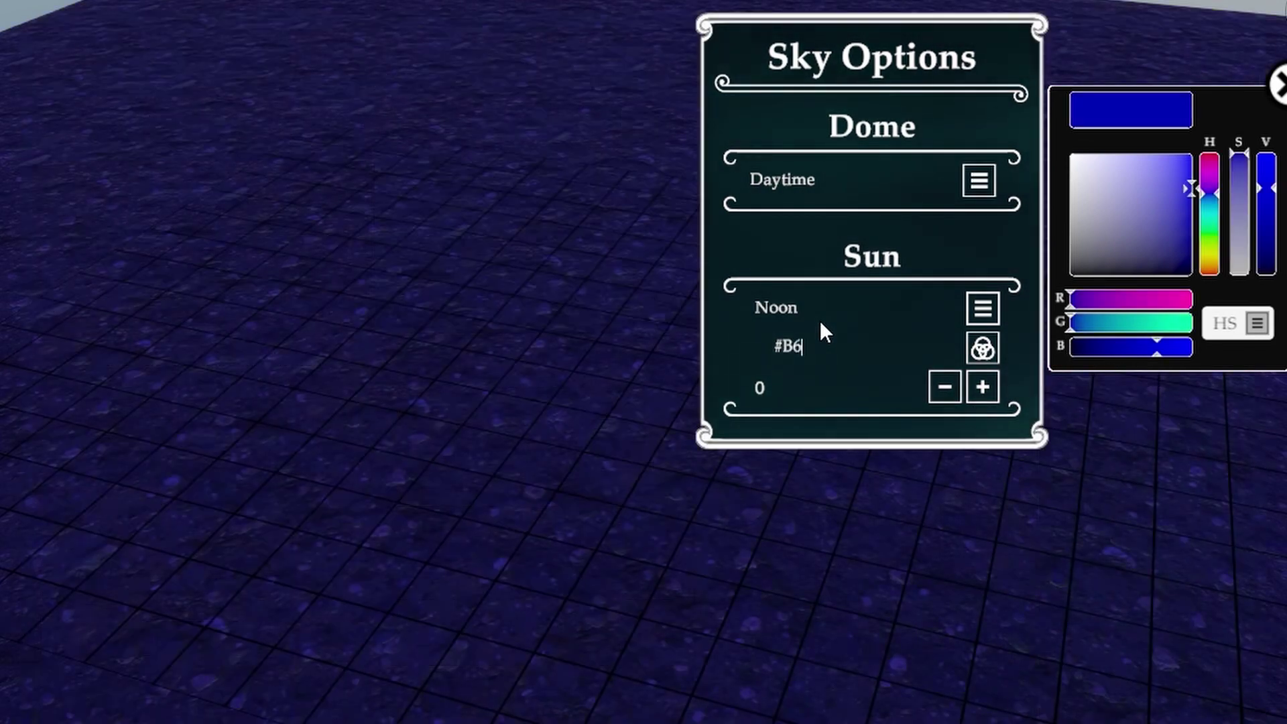
{"action": "type", "text": "C"}
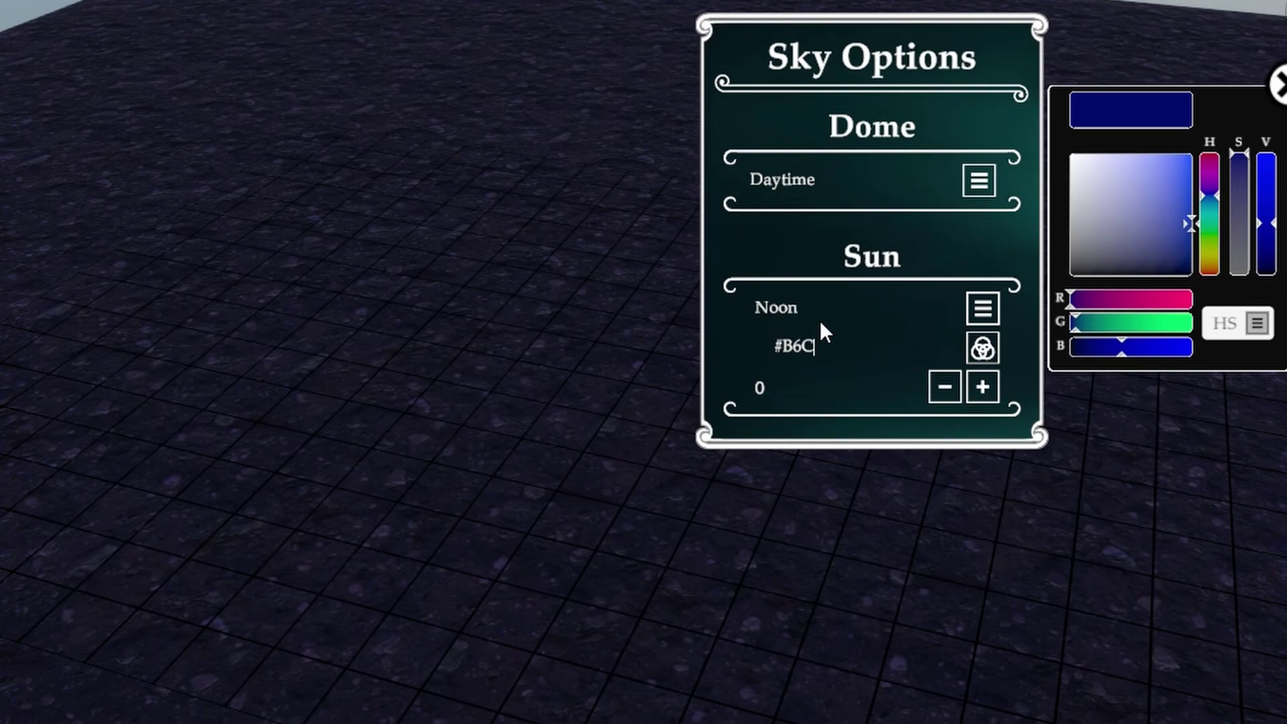
{"action": "type", "text": "6D1"}
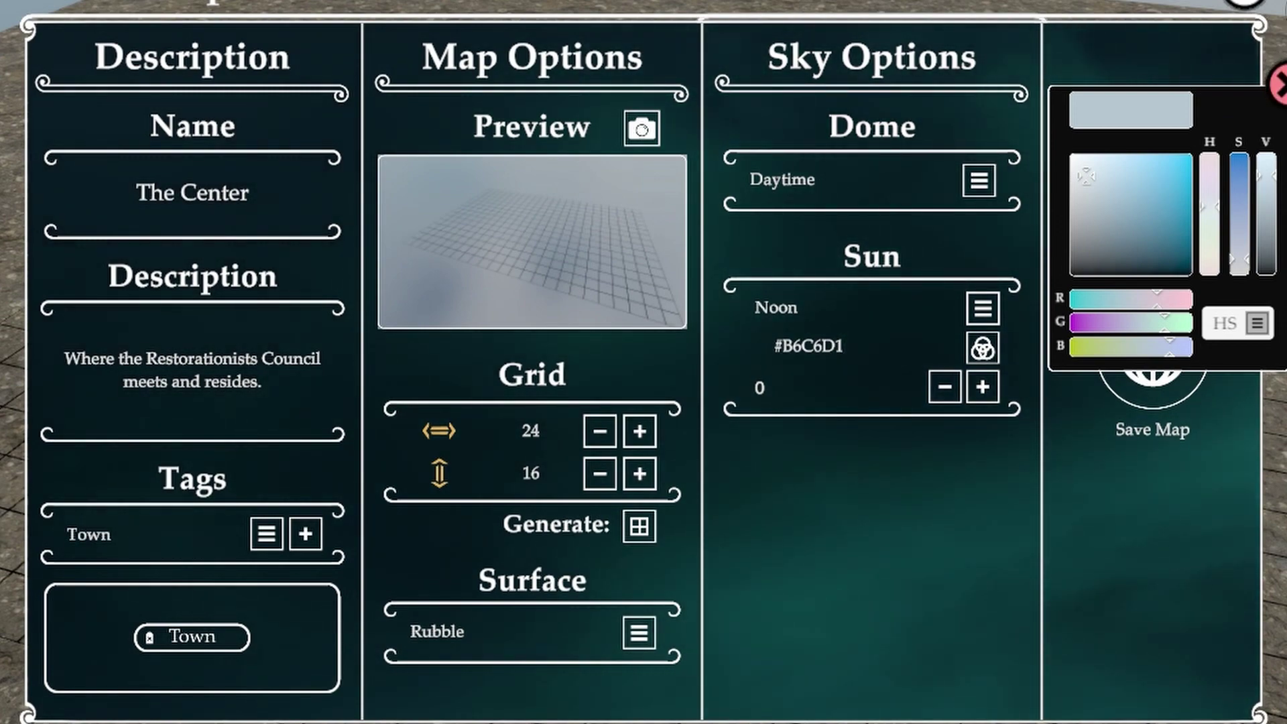
{"action": "left_click", "coordinate": [1278, 85]}
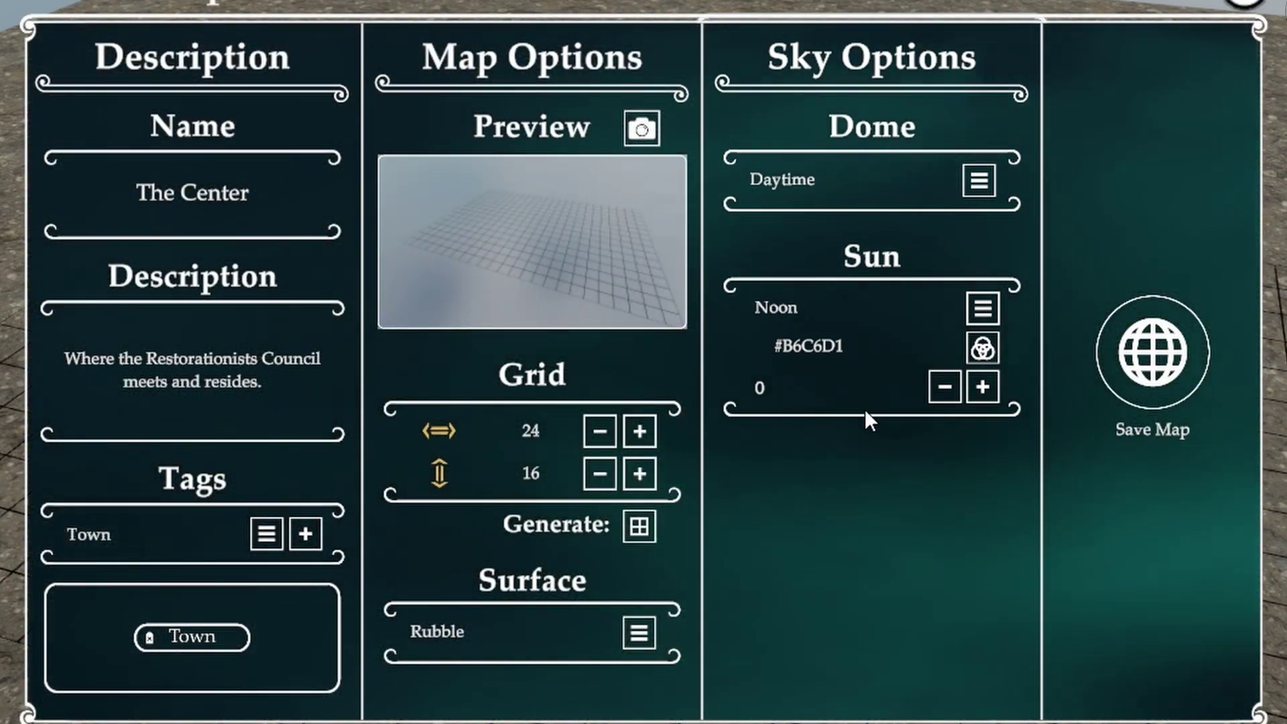
{"action": "left_click", "coordinate": [991, 388]}
{"action": "left_click", "coordinate": [991, 388]}
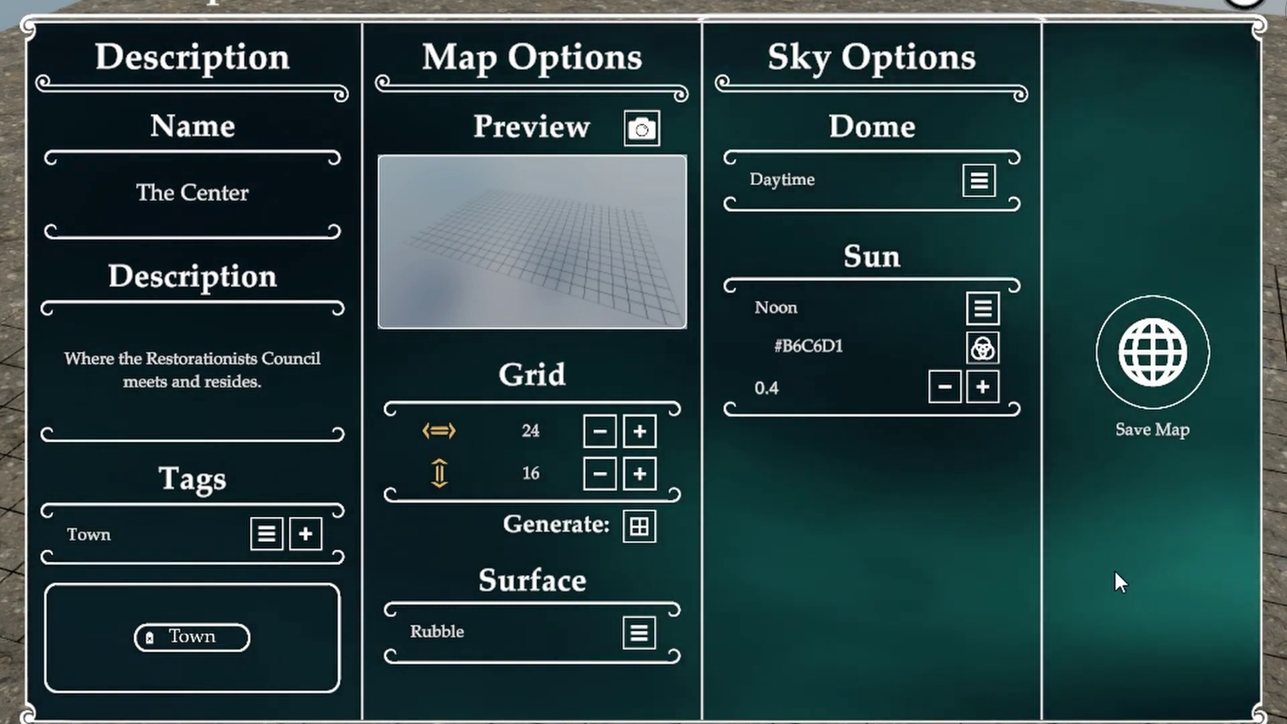
Step: Save The Center map using the Save Map globe button
{"action": "left_click", "coordinate": [1153, 376]}
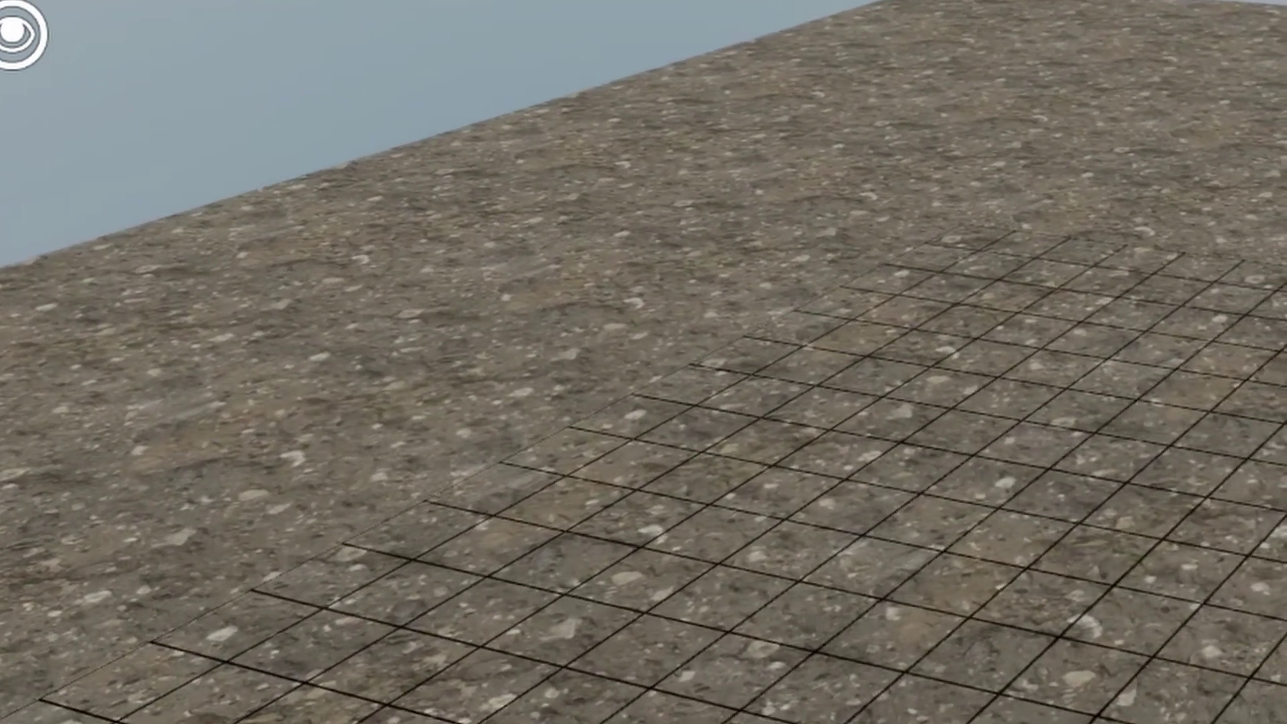
Step: Pull the camera back and orbit it to see the rubble grid from another angle
{"action": "scroll", "coordinate": [643, 362], "scroll_direction": "up", "scroll_amount": 5}
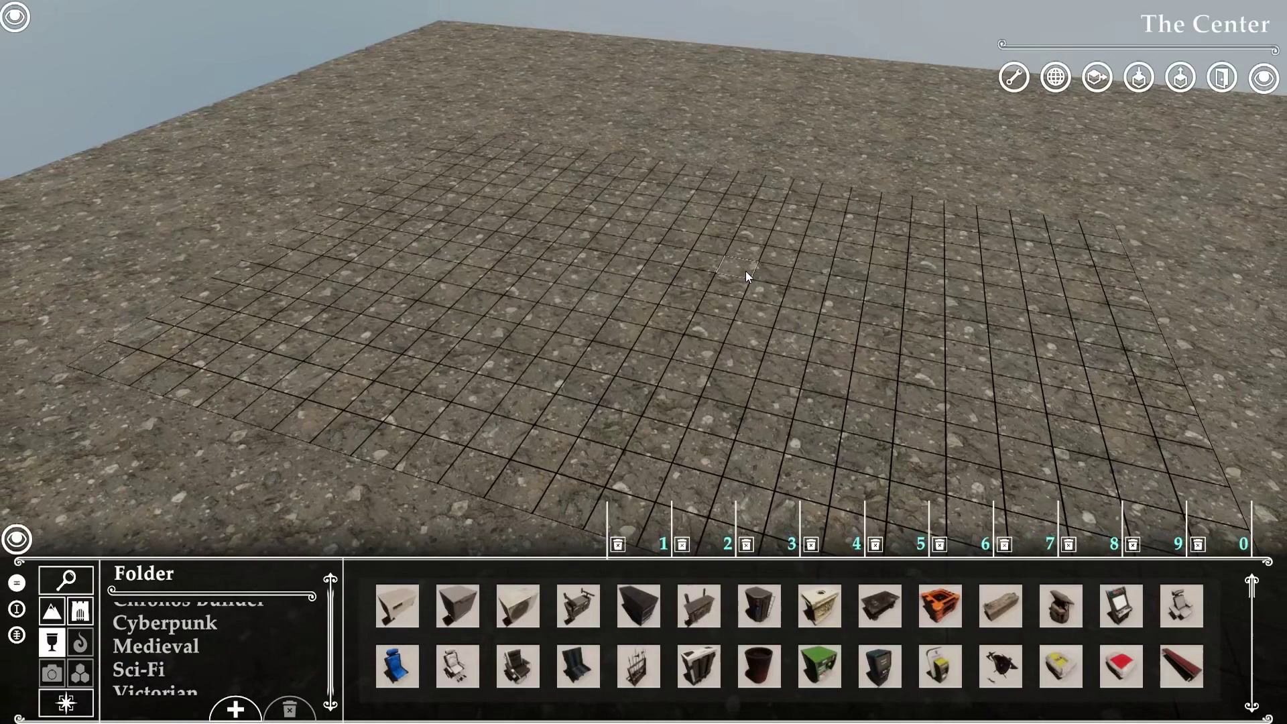
{"action": "scroll", "coordinate": [745, 271], "scroll_direction": "up", "scroll_amount": 3}
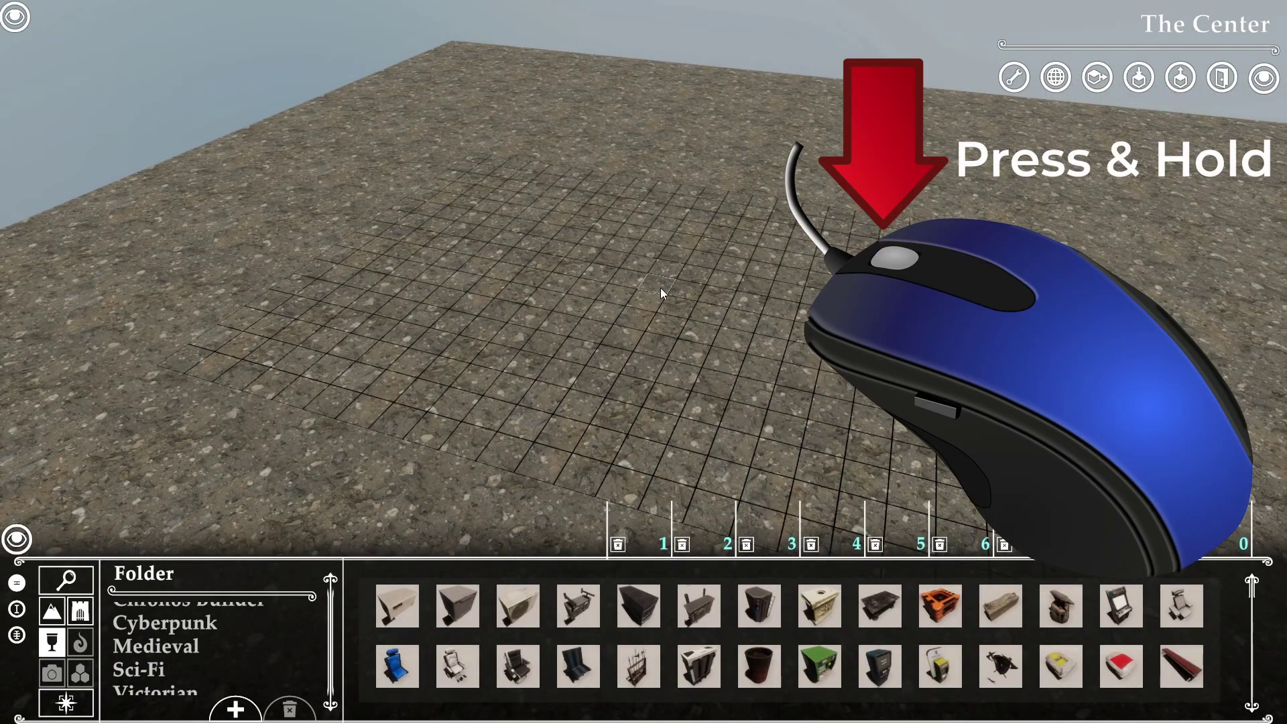
{"action": "middle_click_drag", "start_coordinate": [658, 296], "coordinate": [498, 219]}
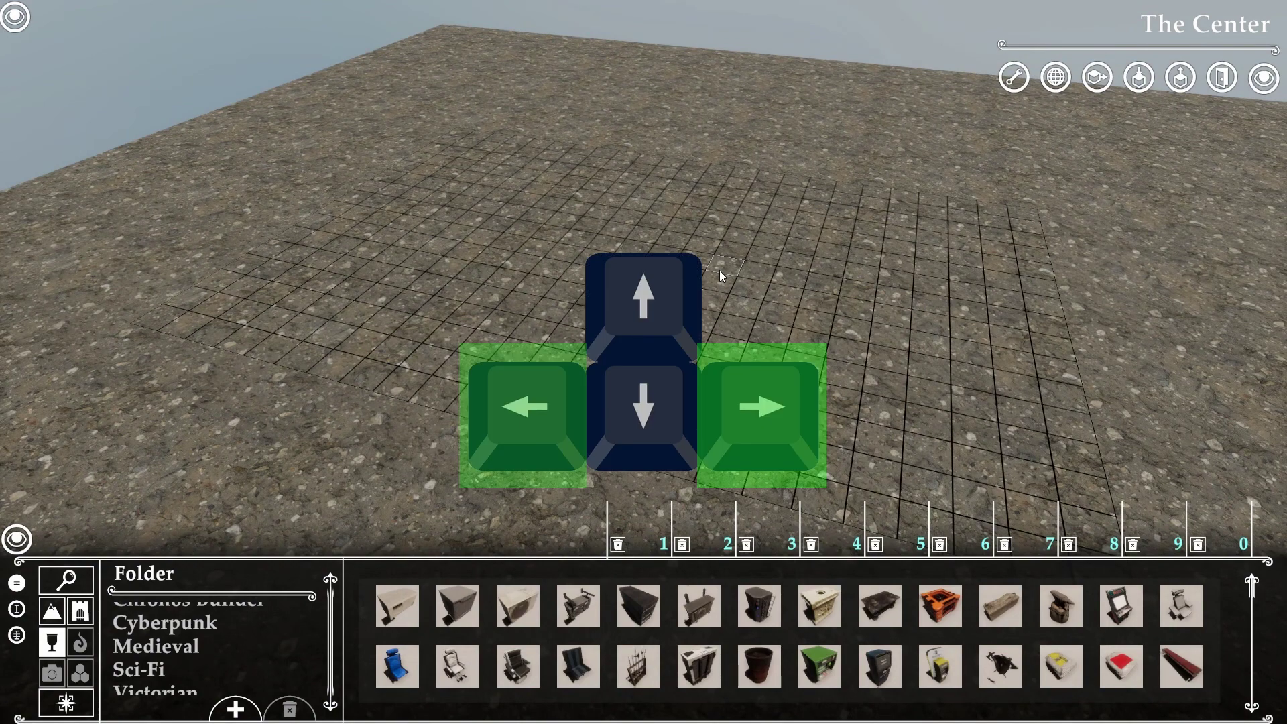
Step: Rotate the view right and left around the grid, then zoom in and back out
{"action": "key", "text": "Right"}
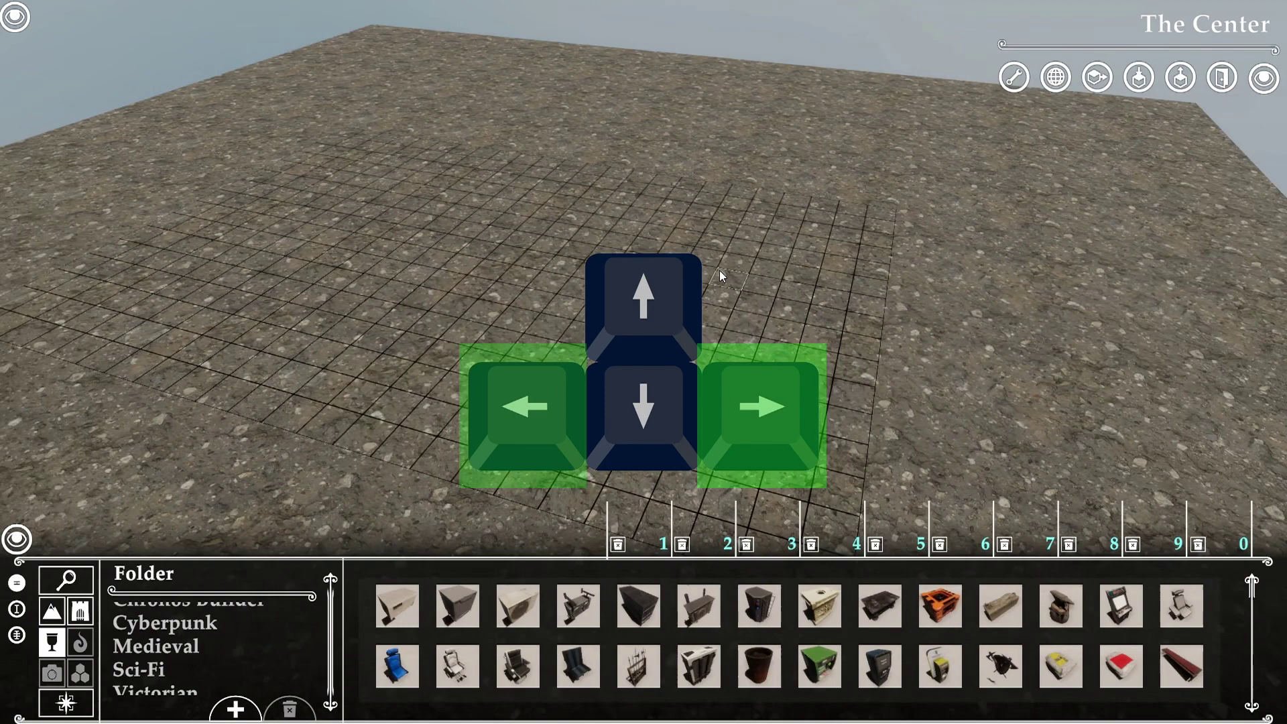
{"action": "key", "text": "Left"}
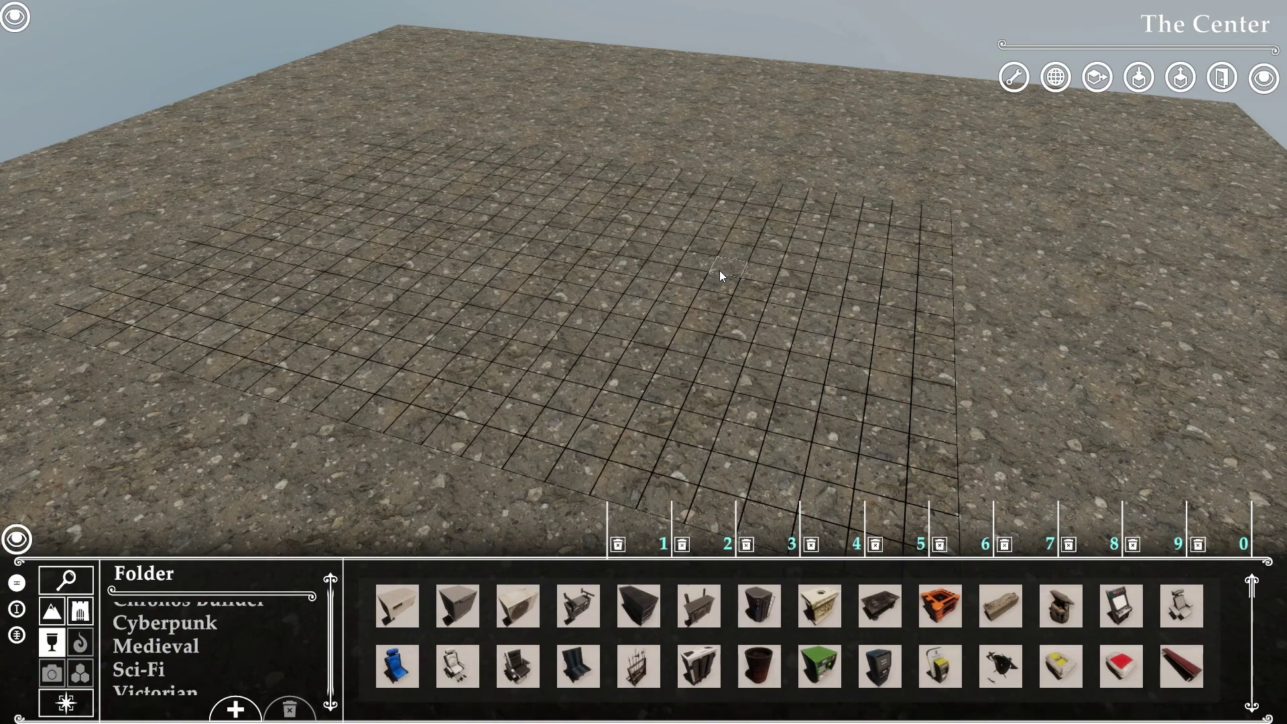
{"action": "scroll", "coordinate": [719, 270], "scroll_direction": "up", "scroll_amount": 5}
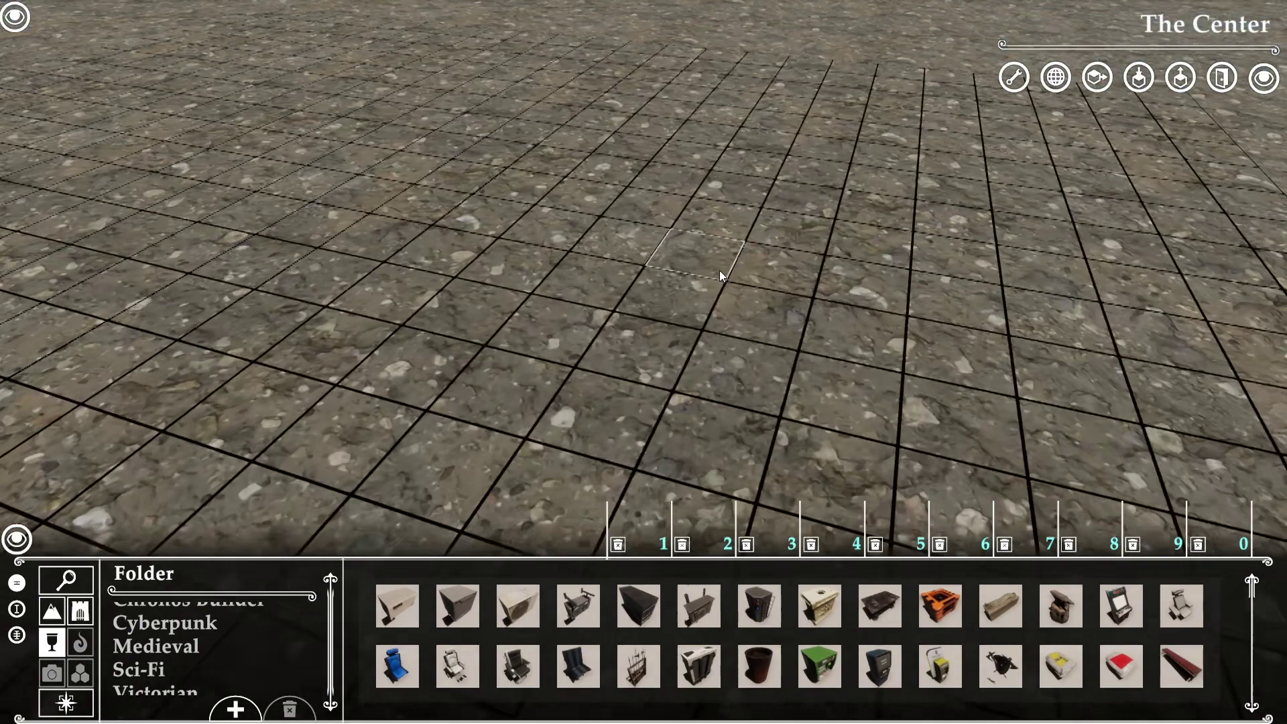
{"action": "scroll", "coordinate": [719, 271], "scroll_direction": "down", "scroll_amount": 8}
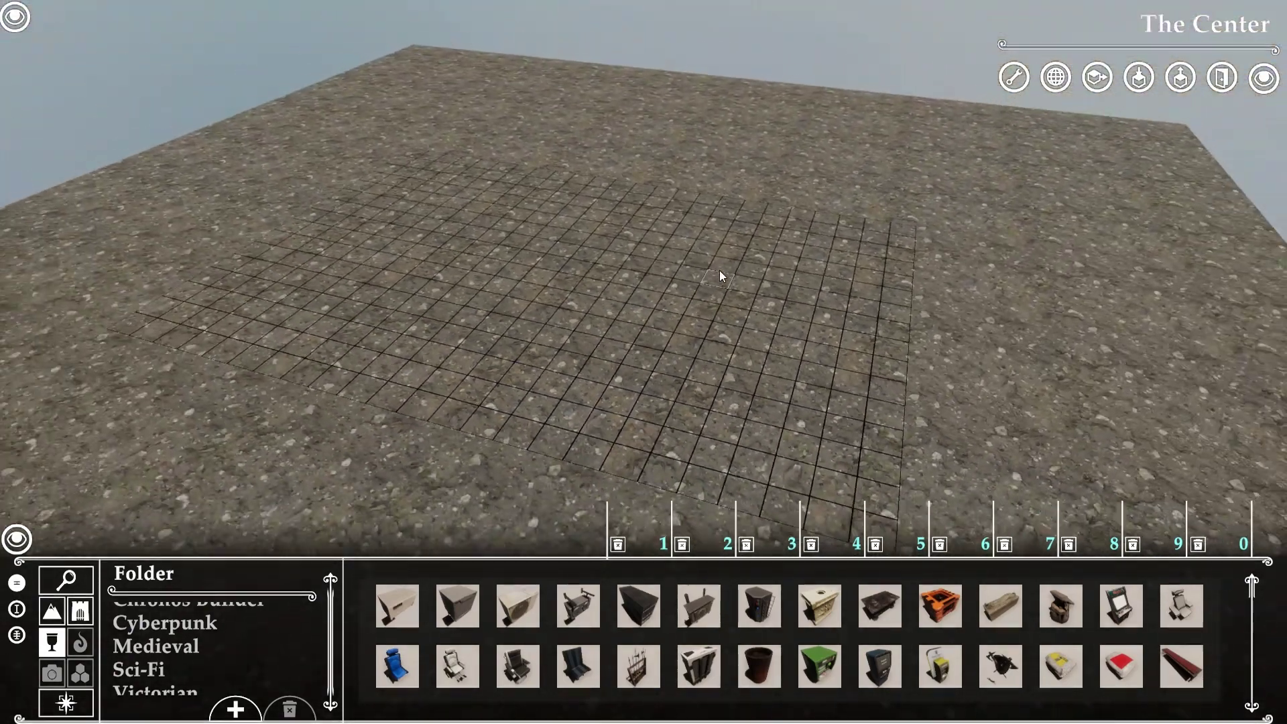
{"action": "scroll", "coordinate": [718, 271], "scroll_direction": "up", "scroll_amount": 1}
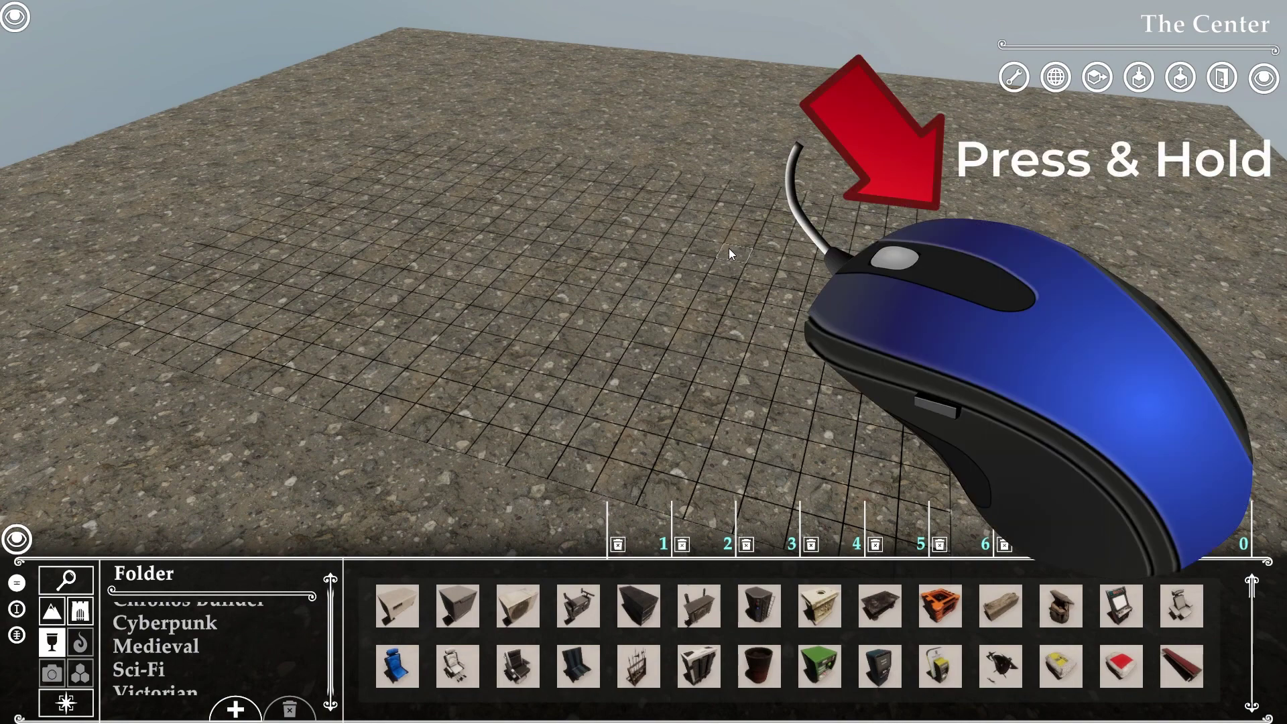
Step: Tilt the camera skyward and fly it forward and back over the rubble grid
{"action": "middle_click_drag", "start_coordinate": [729, 248], "coordinate": [854, 120]}
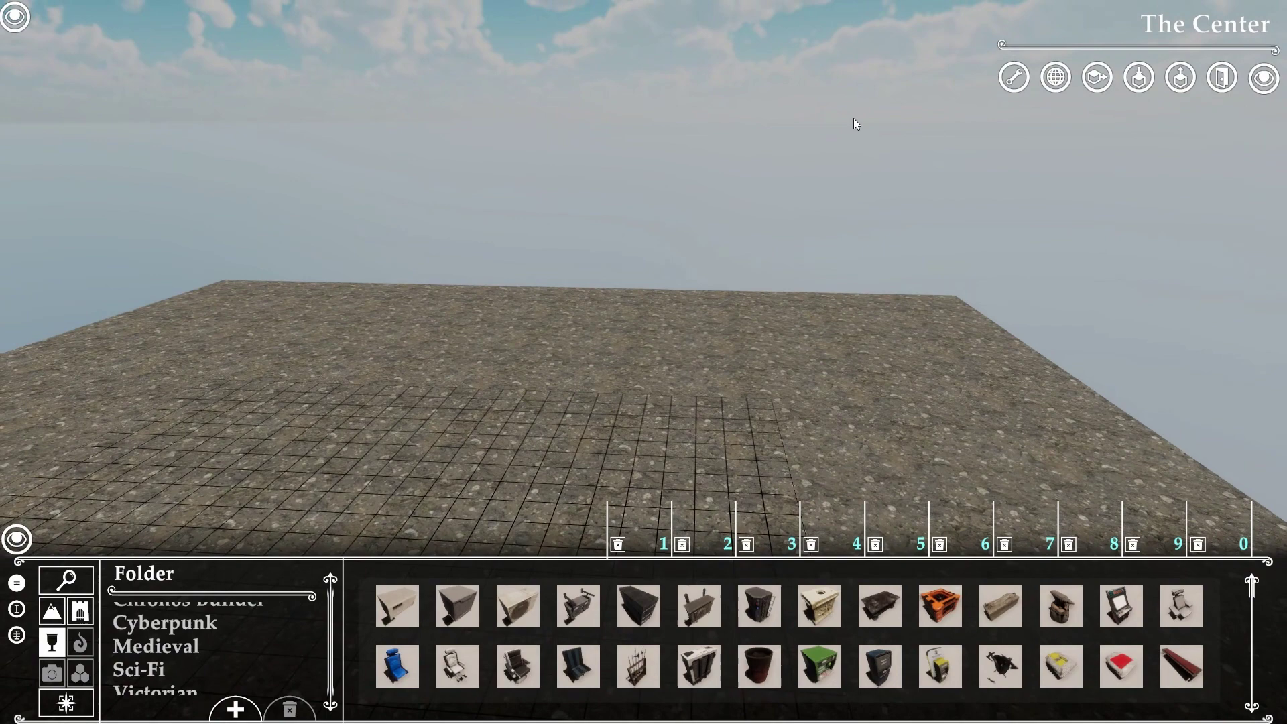
{"action": "key", "text": "w"}
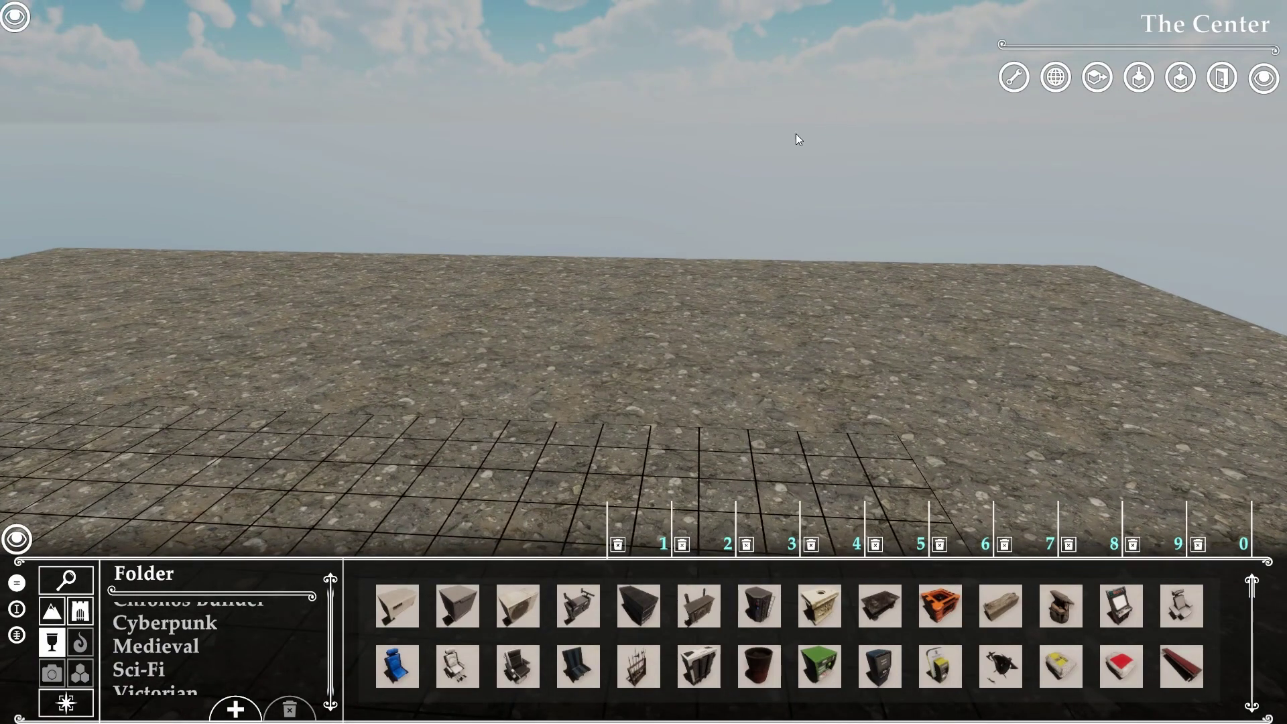
{"action": "middle_click_drag", "start_coordinate": [795, 134], "coordinate": [754, 95]}
{"action": "key", "text": "w"}
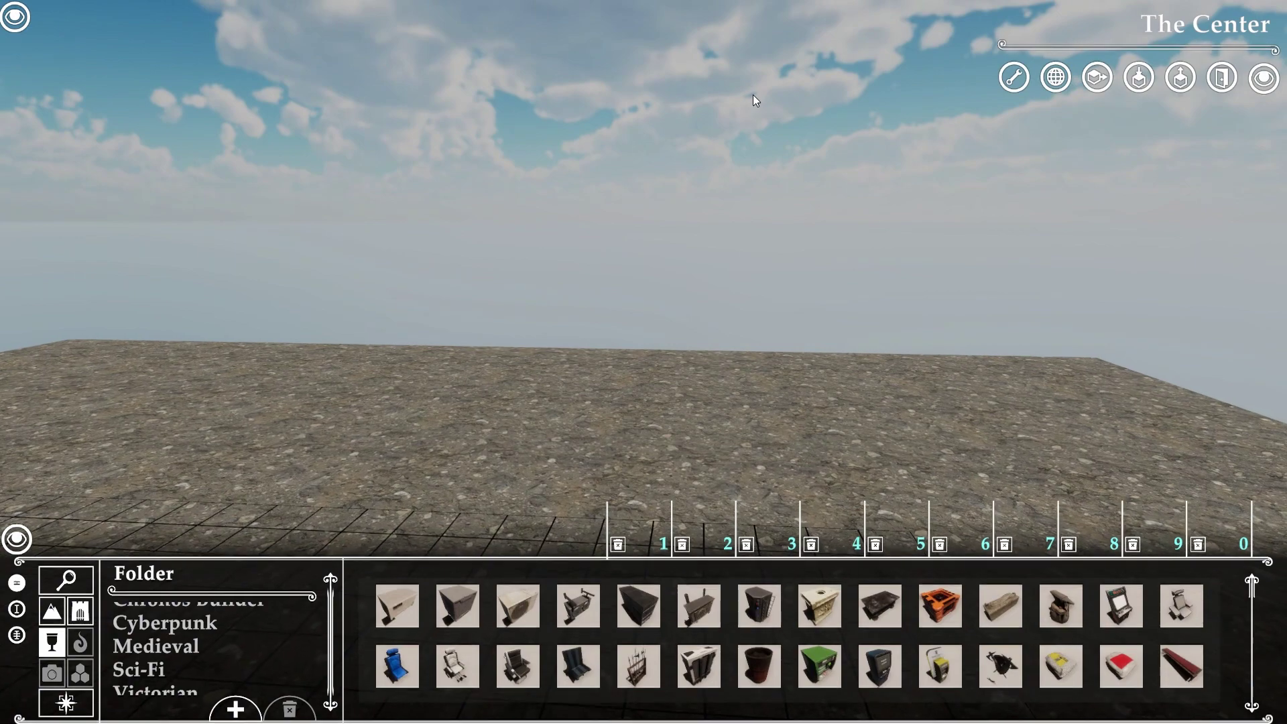
{"action": "key", "text": "s"}
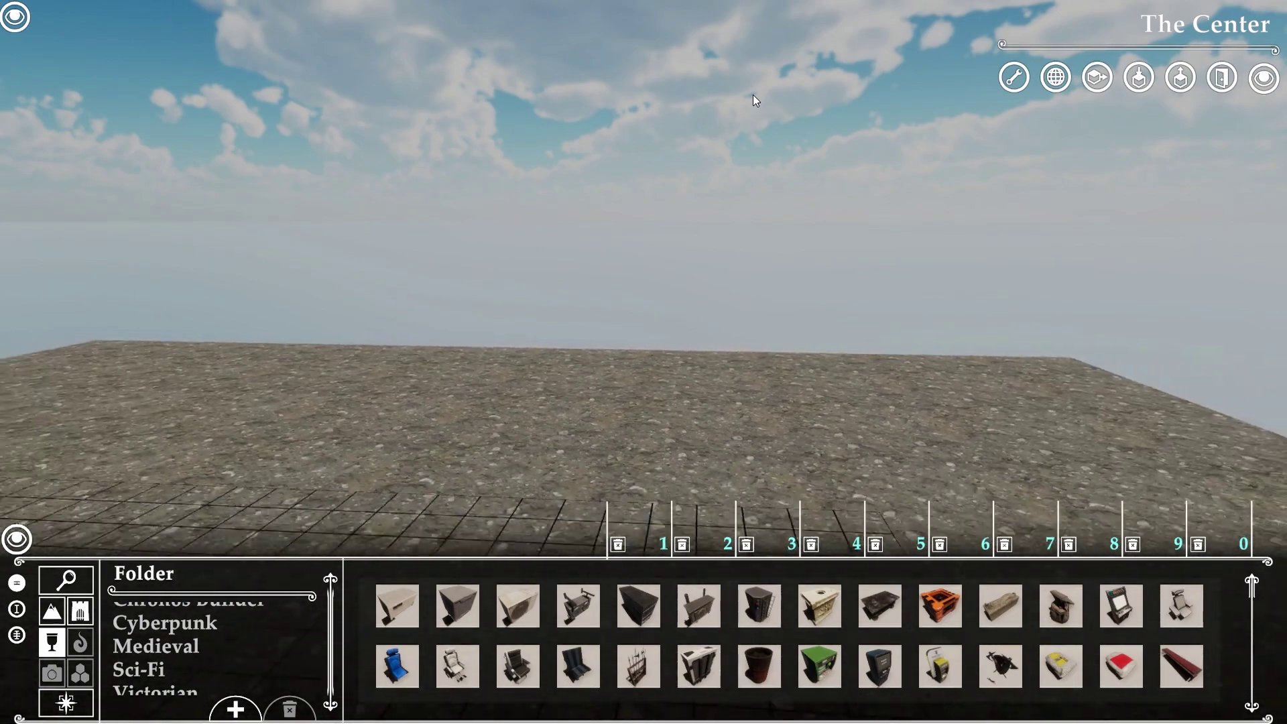
{"action": "key", "text": "Escape"}
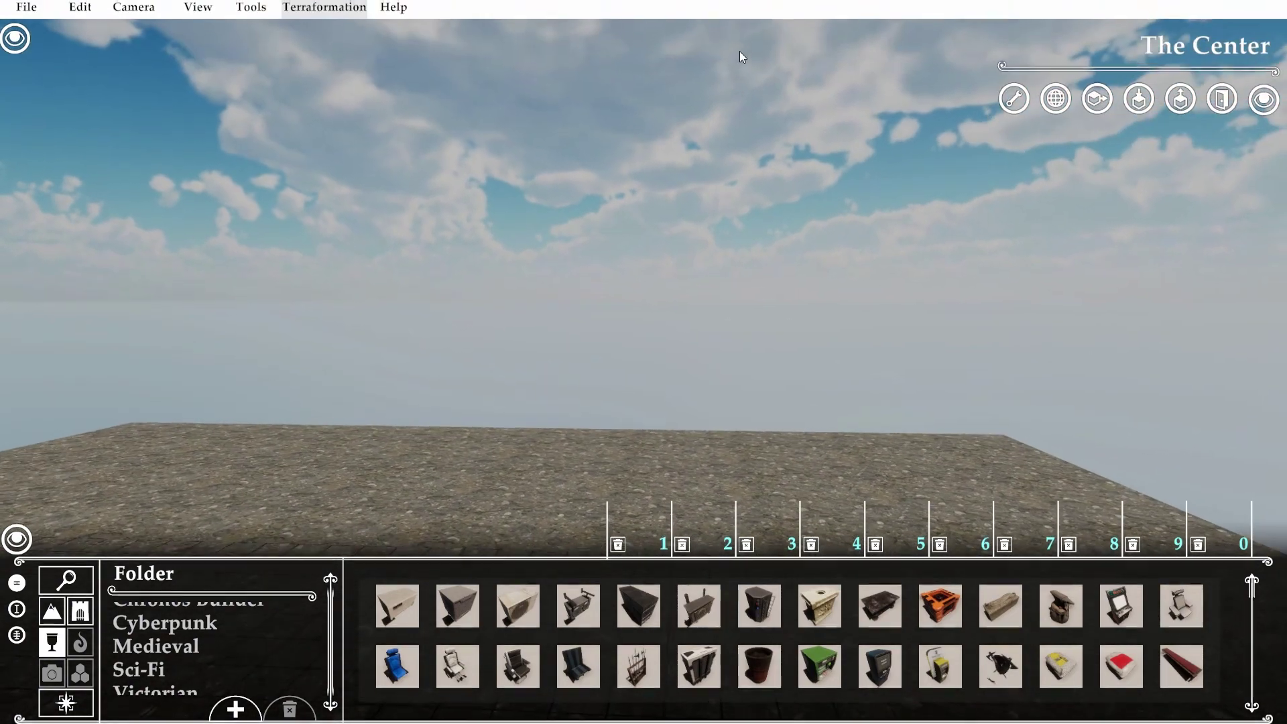
{"action": "key", "text": "w"}
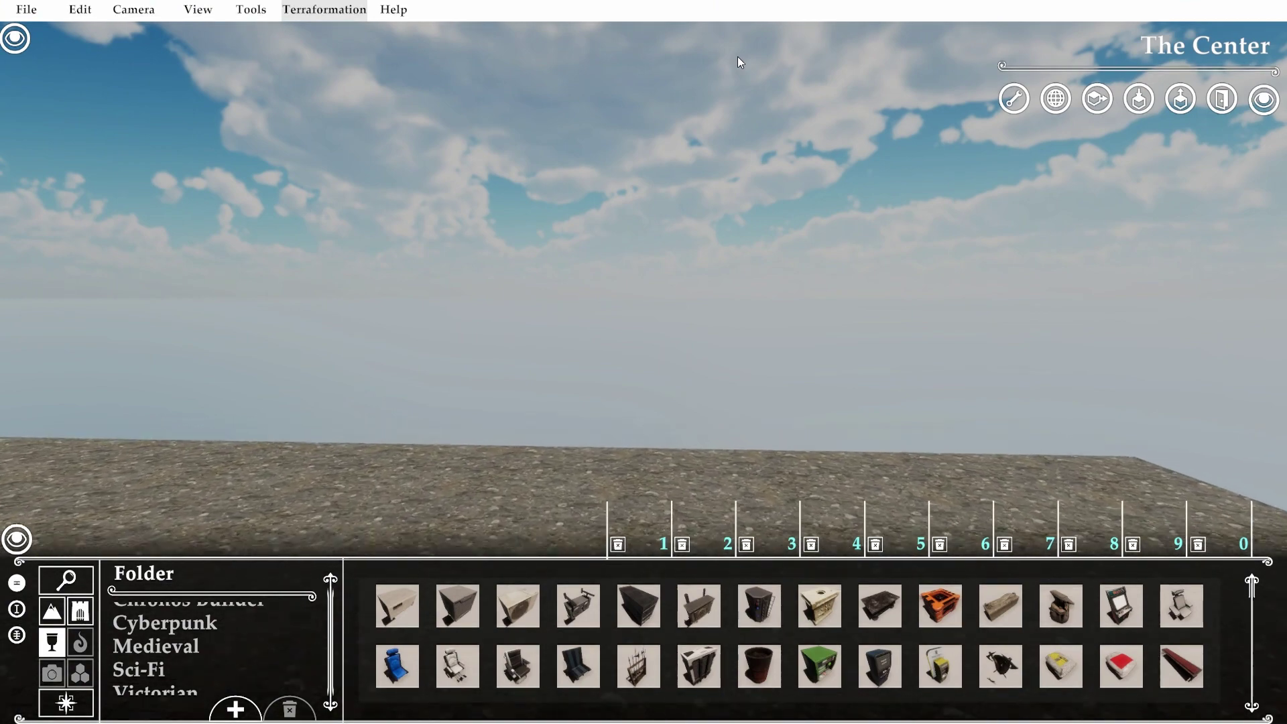
{"action": "key", "text": "s"}
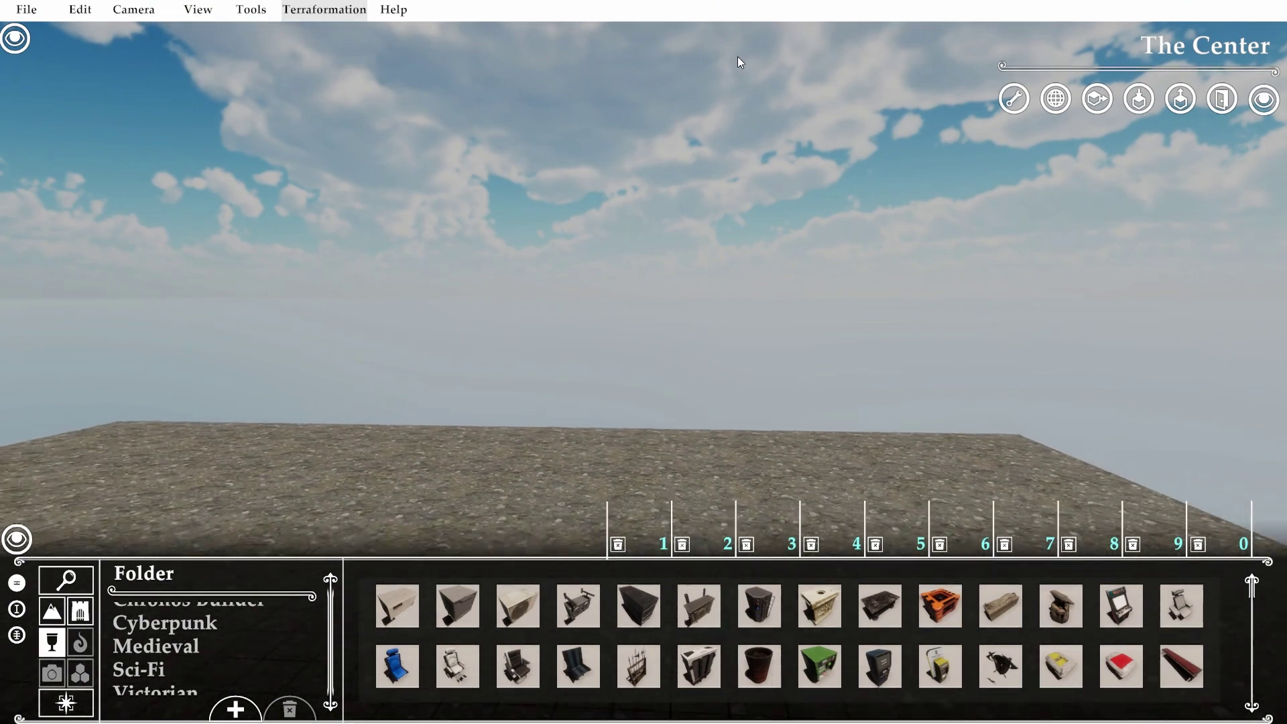
{"action": "key", "text": "Escape"}
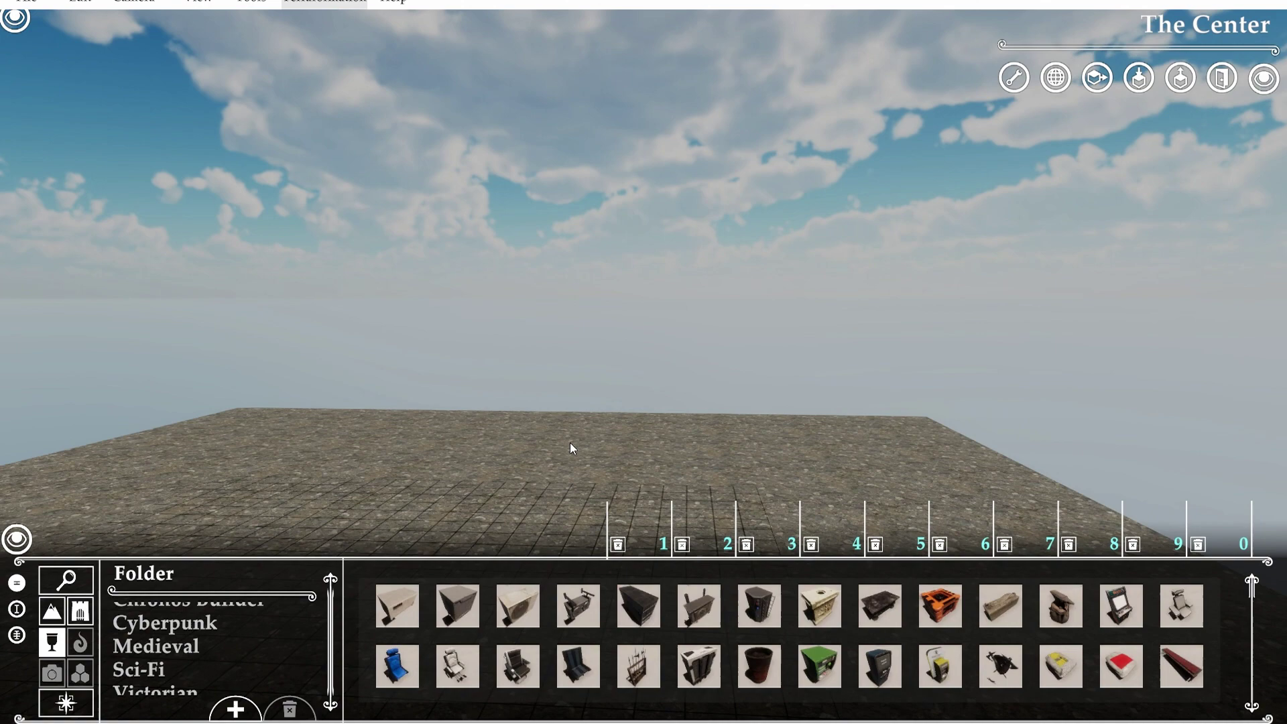
{"action": "right_click_drag", "start_coordinate": [580, 442], "coordinate": [566, 493]}
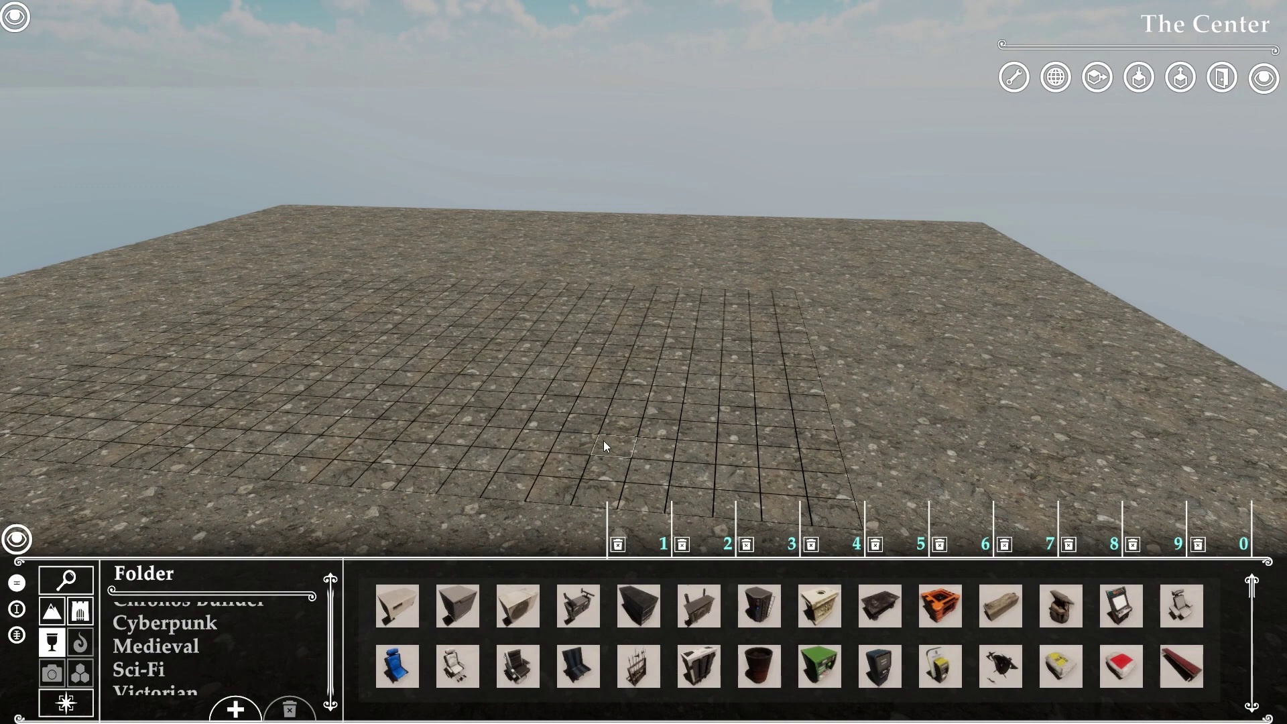
{"action": "key", "text": "q"}
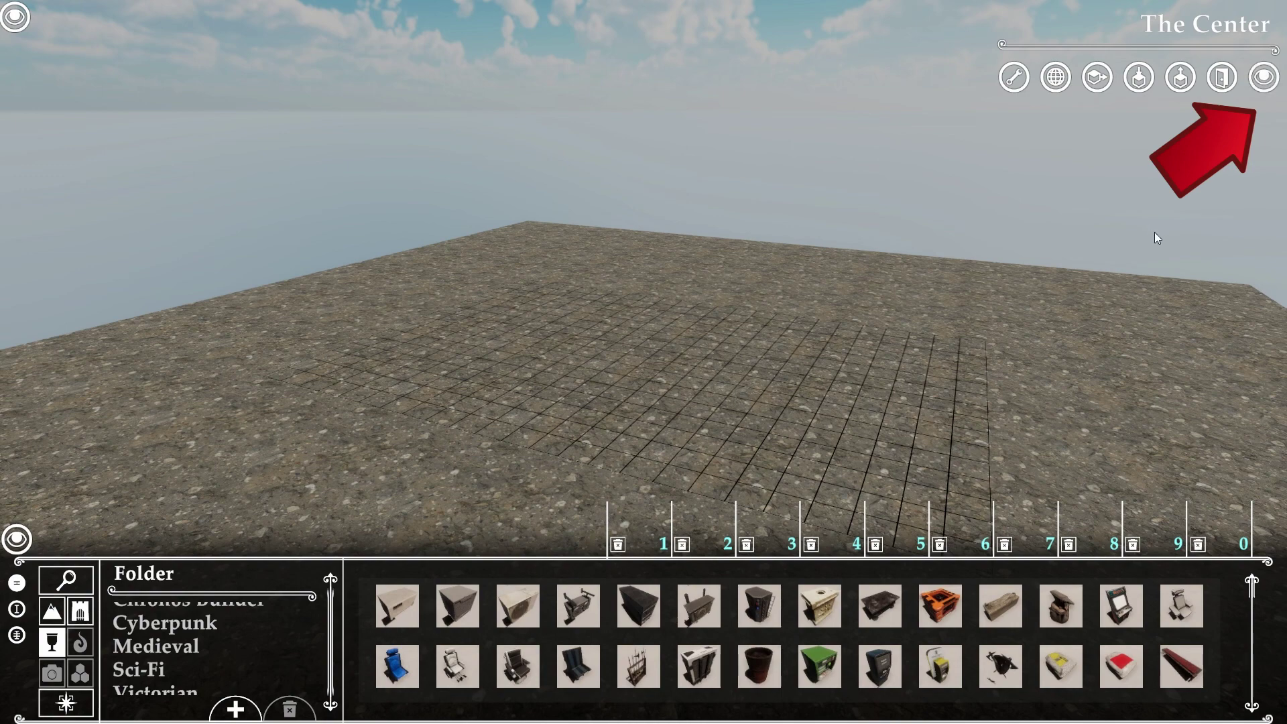
Step: Collapse the map title and toolbar, then bring back the asset browser below the terrain
{"action": "left_click", "coordinate": [1261, 78]}
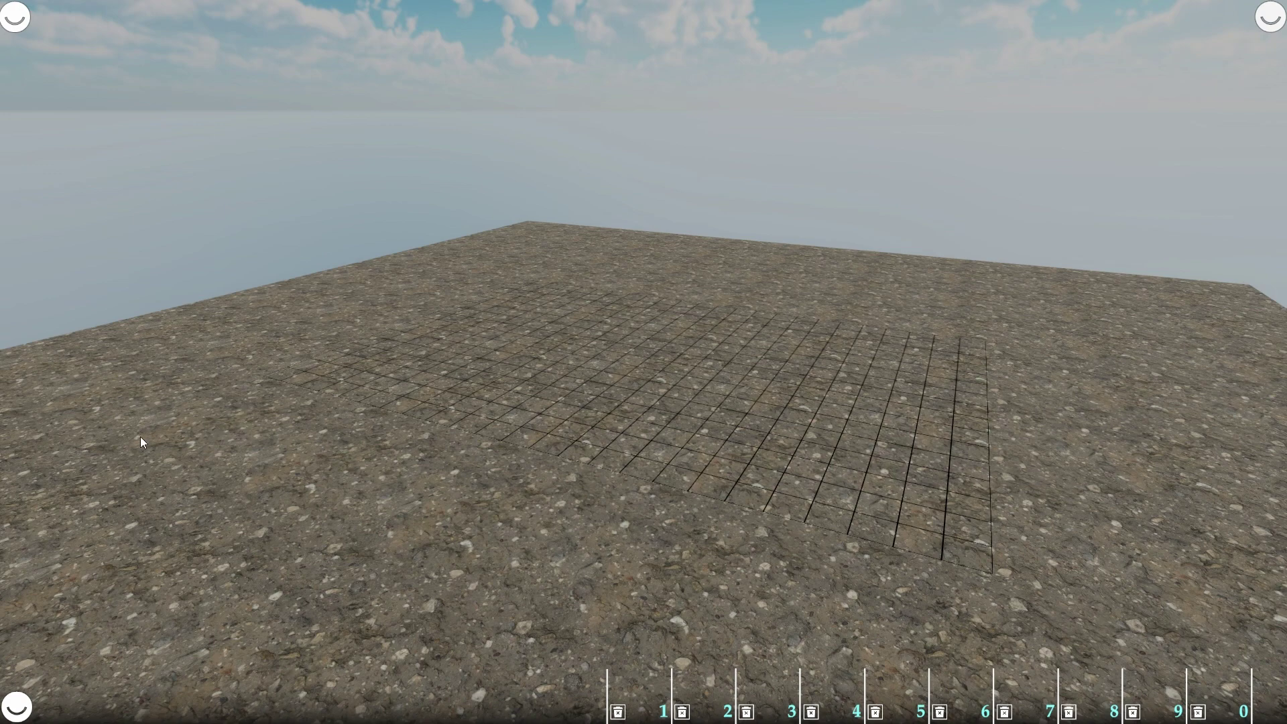
{"action": "left_click", "coordinate": [11, 711]}
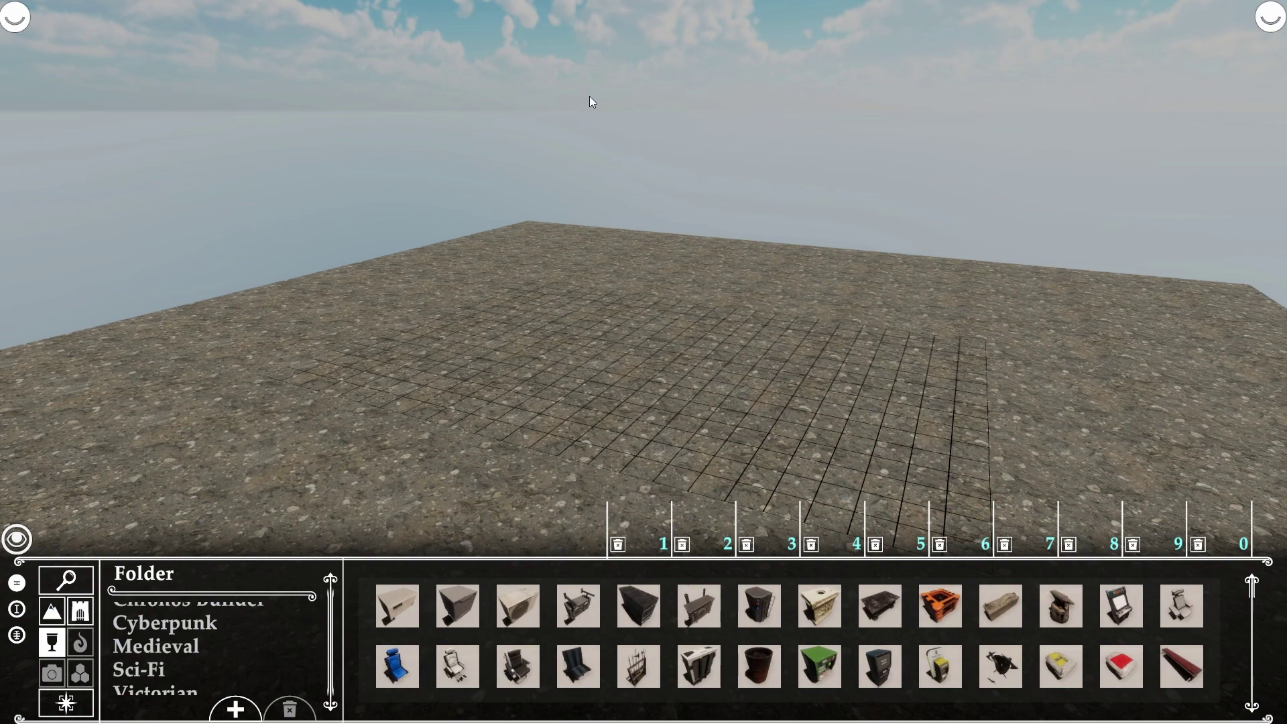
{"action": "mouse_move", "coordinate": [593, 4]}
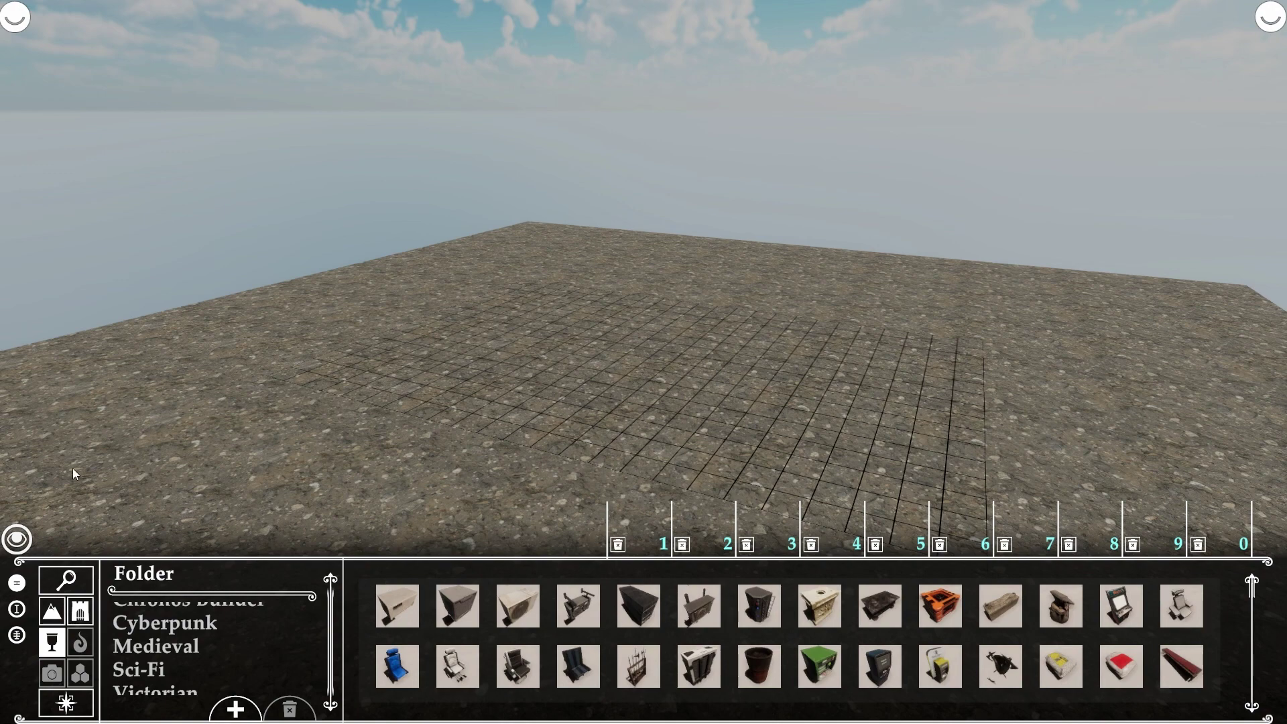
Step: Scroll the asset browser to later props like the yellow car, ending at two rows
{"action": "left_click", "coordinate": [17, 609]}
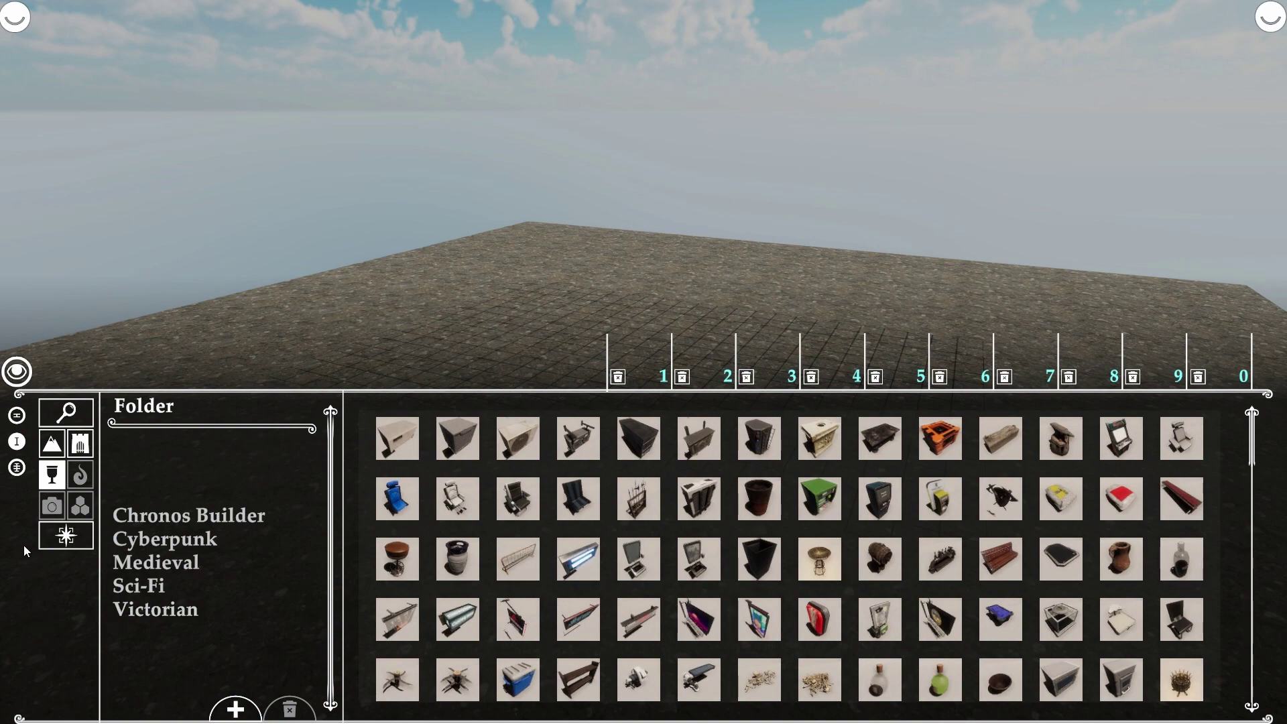
{"action": "left_click", "coordinate": [19, 473]}
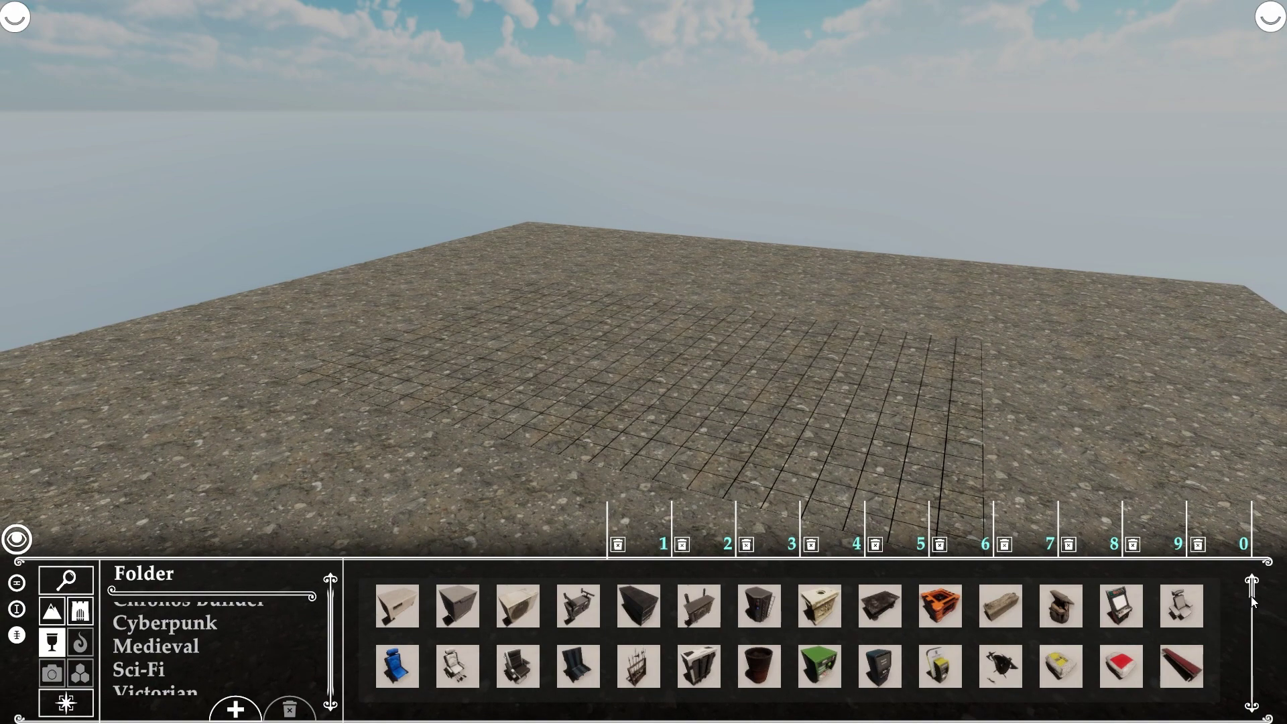
{"action": "mouse_move", "coordinate": [1252, 589]}
{"action": "left_mouse_down"}
{"action": "mouse_move", "coordinate": [1250, 603]}
{"action": "mouse_move", "coordinate": [1251, 590]}
{"action": "left_mouse_up"}
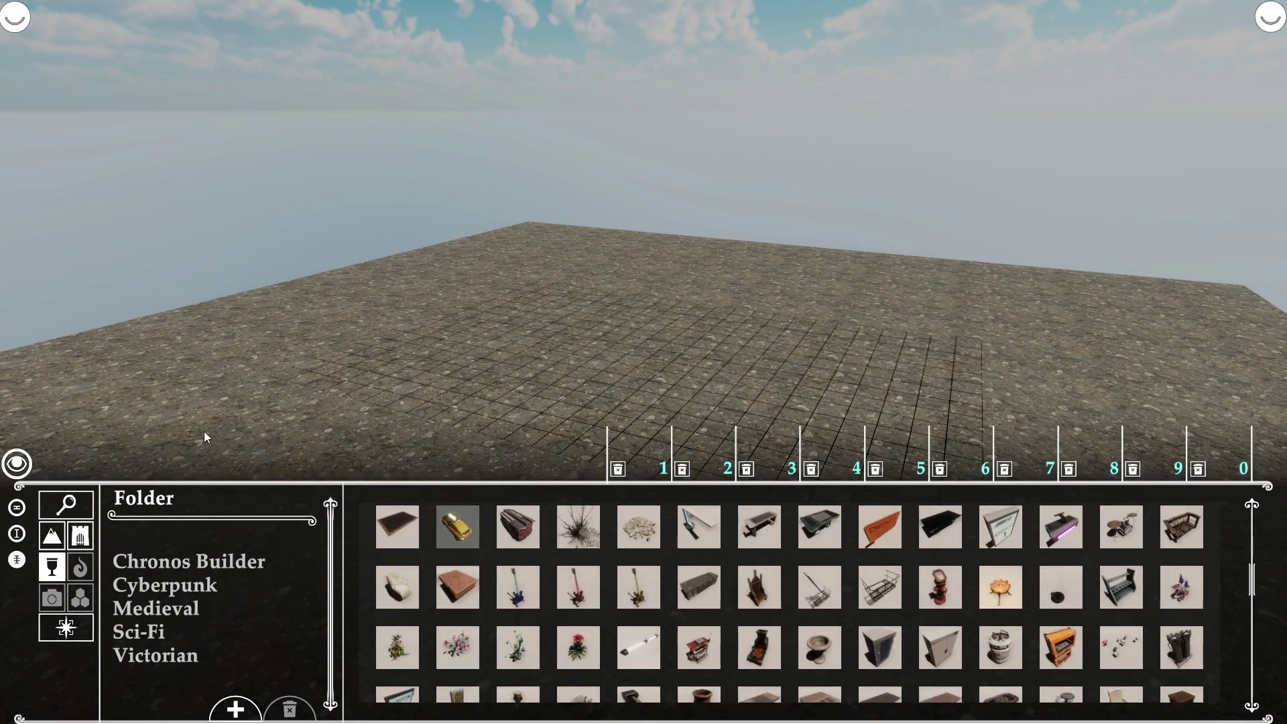
{"action": "left_click", "coordinate": [16, 507]}
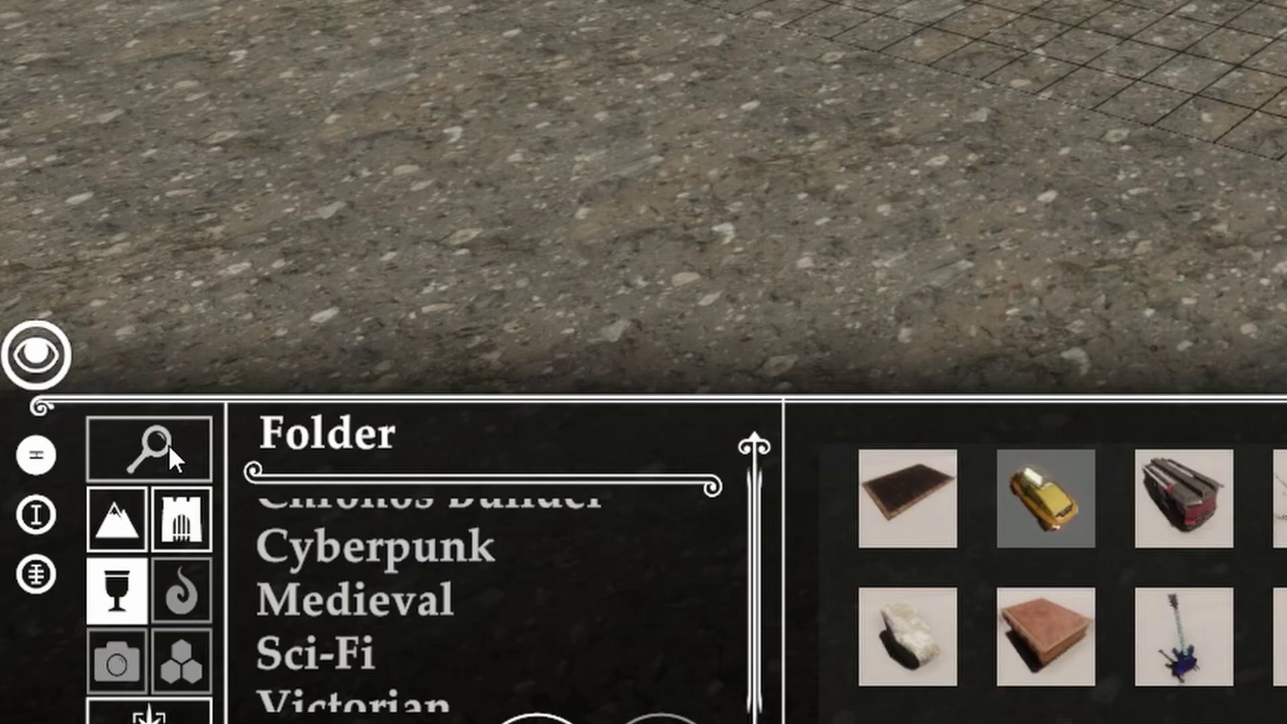
Step: Open the asset search with Kitchen, Dorm, Lab, Office, LivingRoom and Complement tags
{"action": "left_click", "coordinate": [71, 583]}
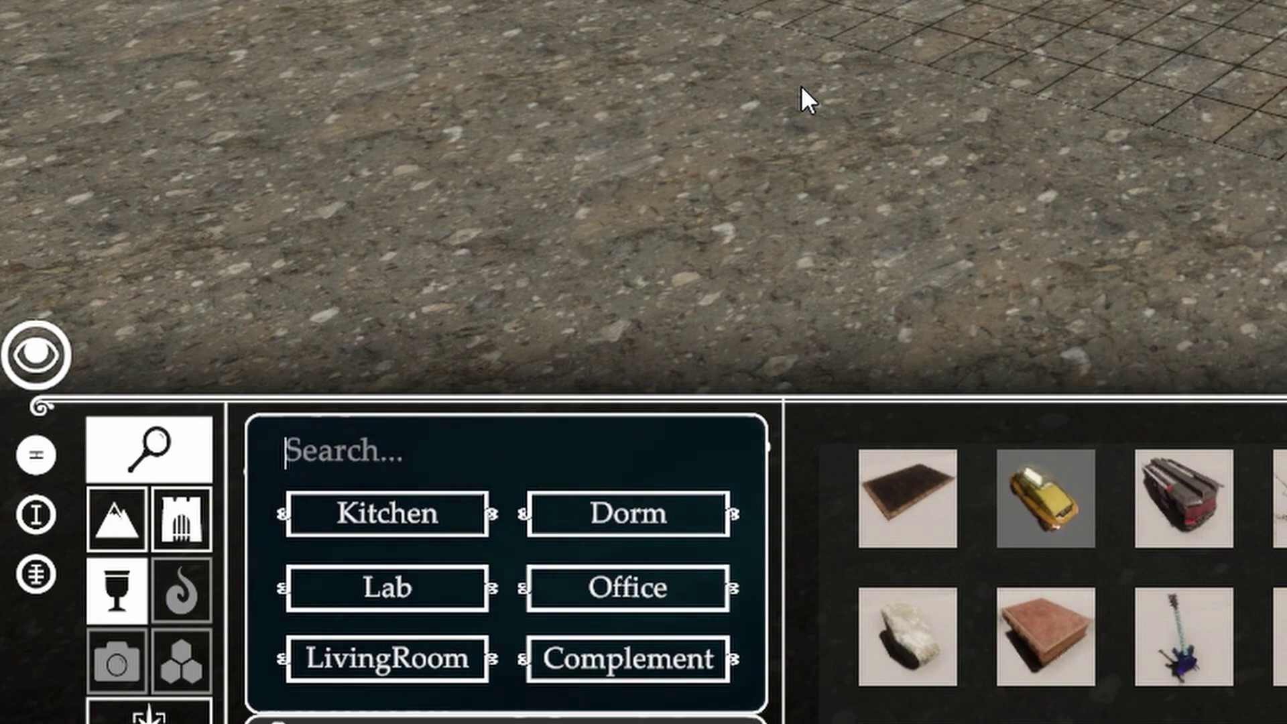
Step: Search the assets for 'cha', then 'tab', and leave the search field empty
{"action": "type", "text": "cha"}
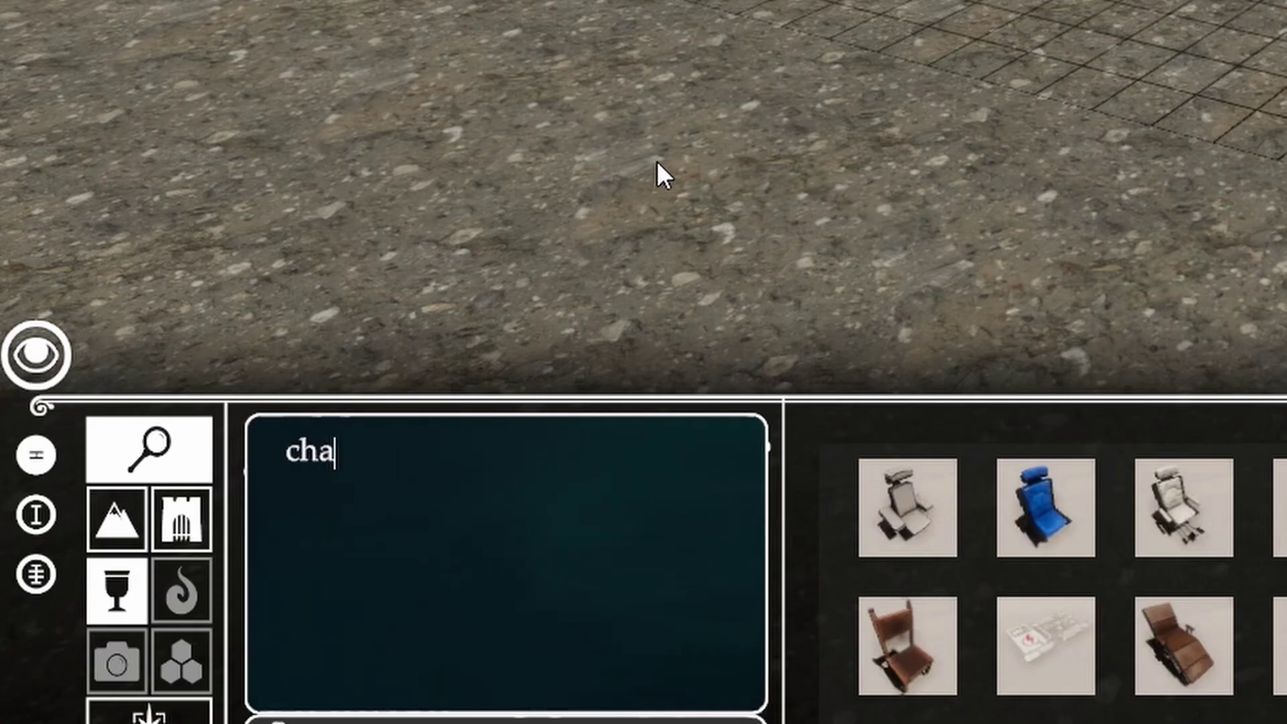
{"action": "key", "text": "BackSpace"}
{"action": "key", "text": "BackSpace"}
{"action": "key", "text": "BackSpace"}
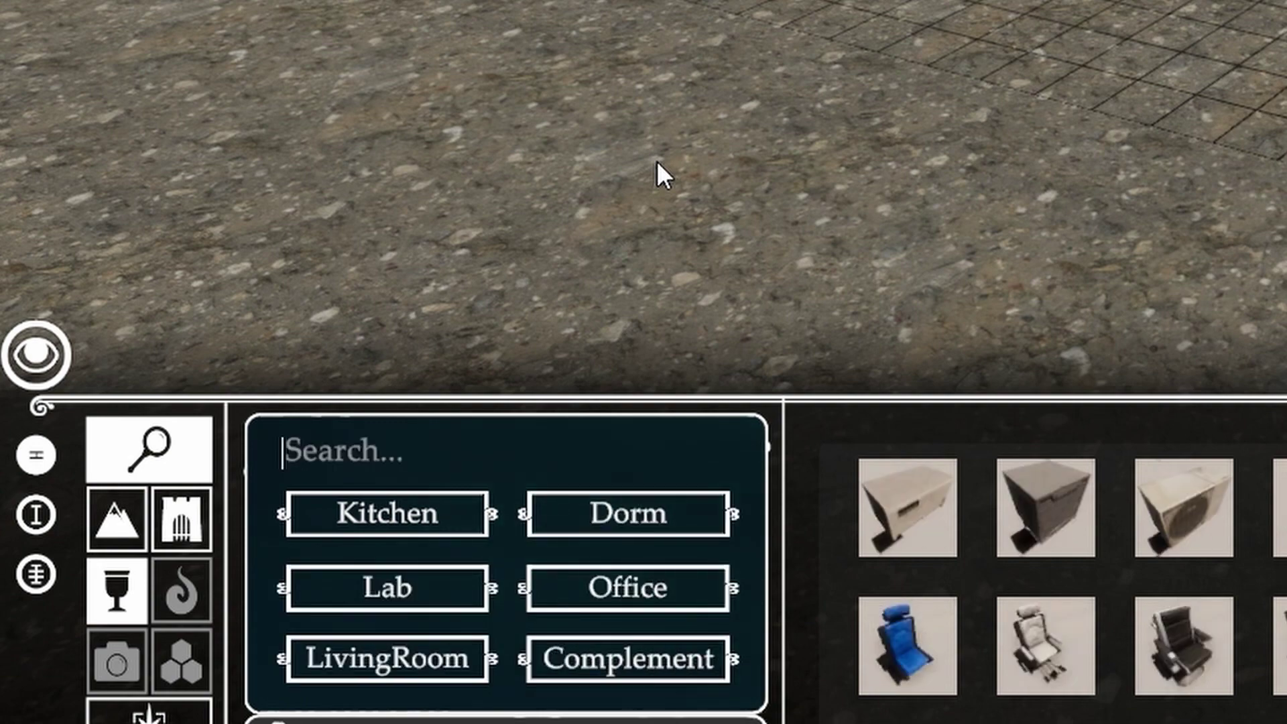
{"action": "type", "text": "tab"}
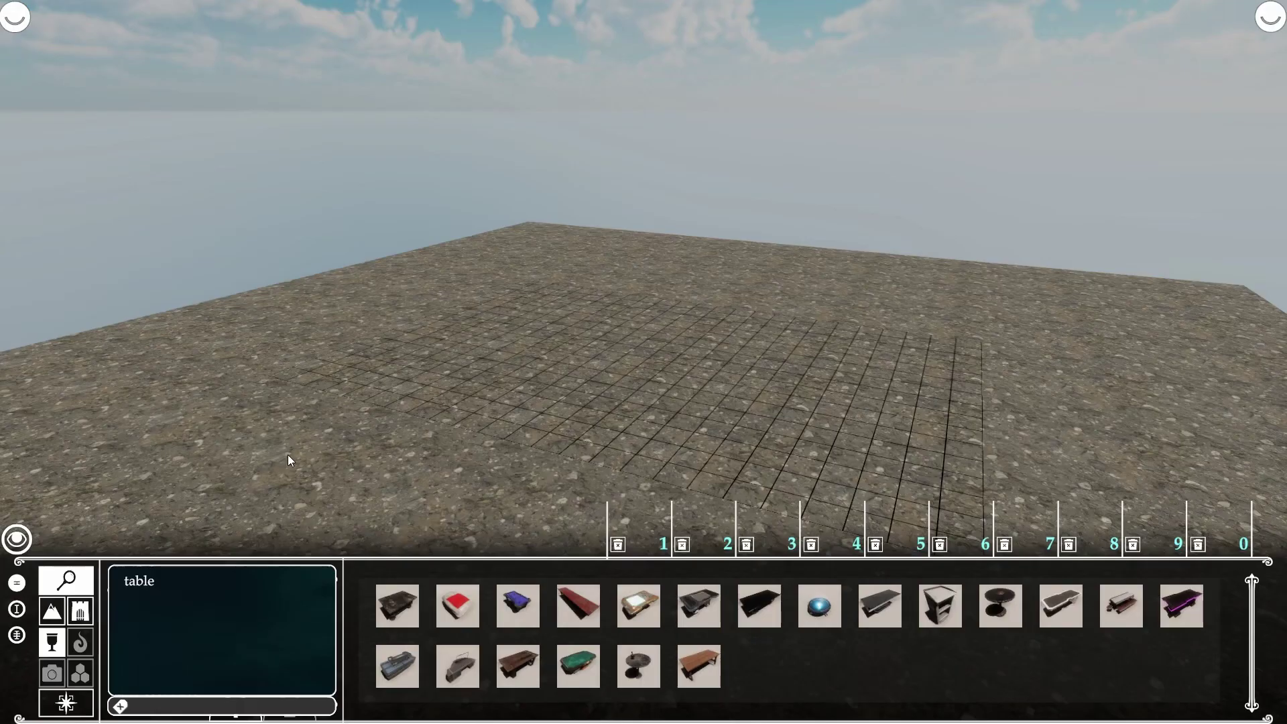
{"action": "key", "text": "BackSpace"}
{"action": "key", "text": "BackSpace"}
{"action": "key", "text": "BackSpace"}
{"action": "key", "text": "BackSpace"}
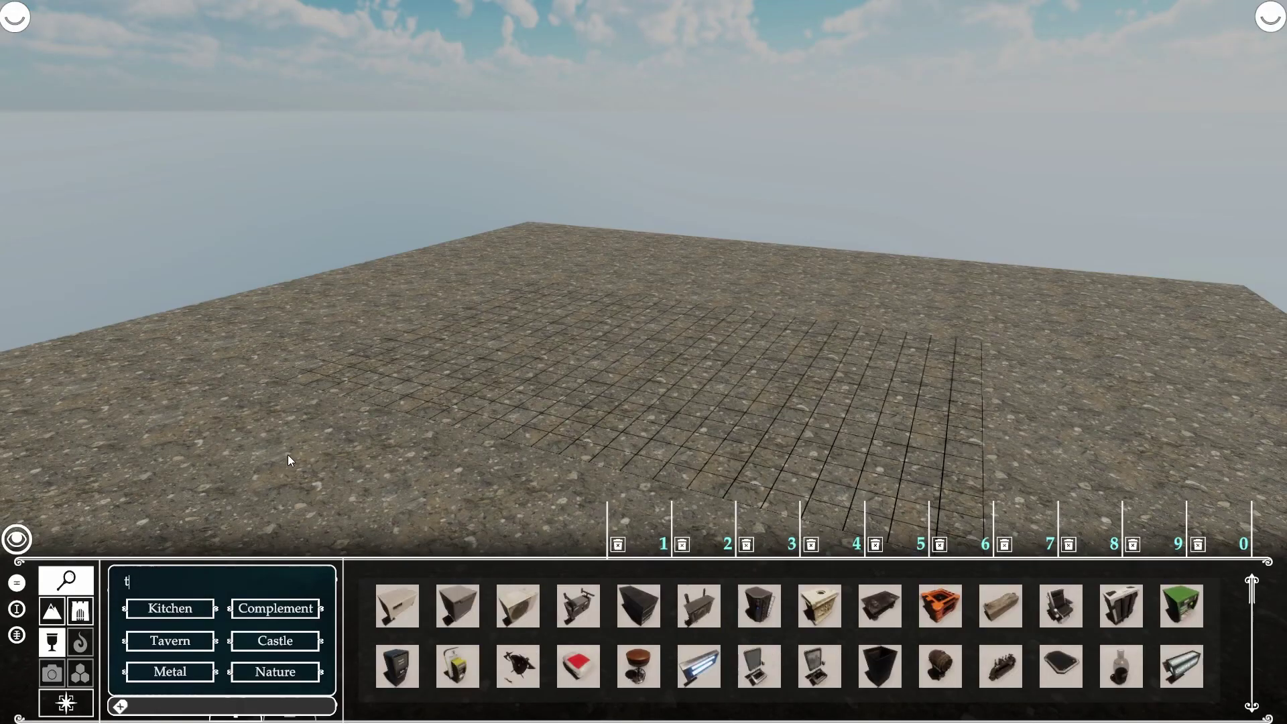
{"action": "key", "text": "BackSpace"}
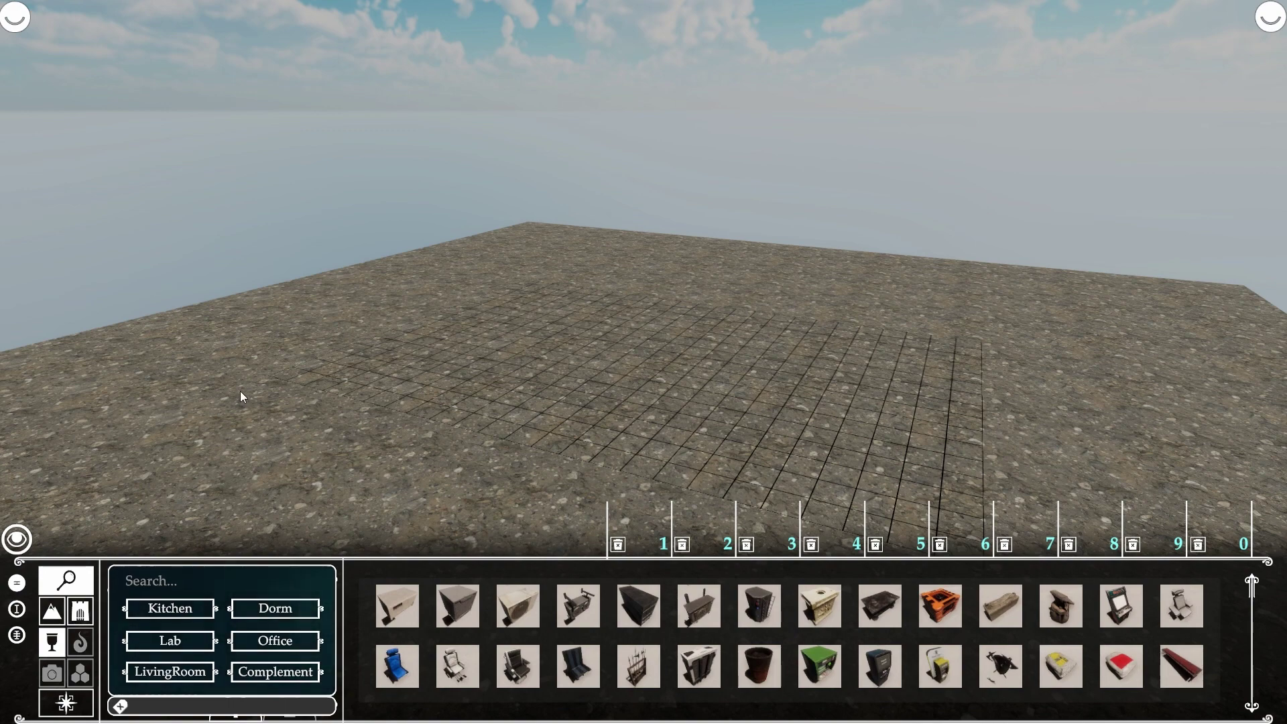
Step: Filter assets by Kitchen, Dorm and Lab, clear the tags, then show the terrain tools
{"action": "left_click", "coordinate": [175, 608]}
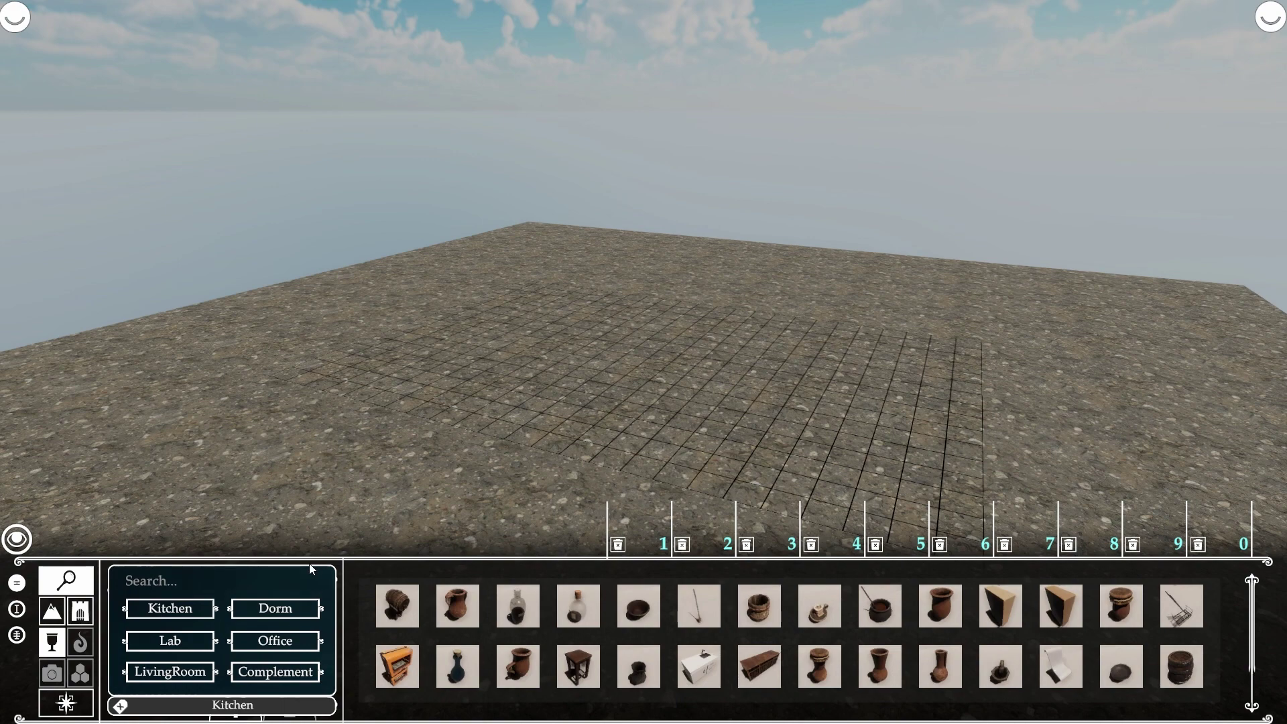
{"action": "left_click", "coordinate": [291, 607]}
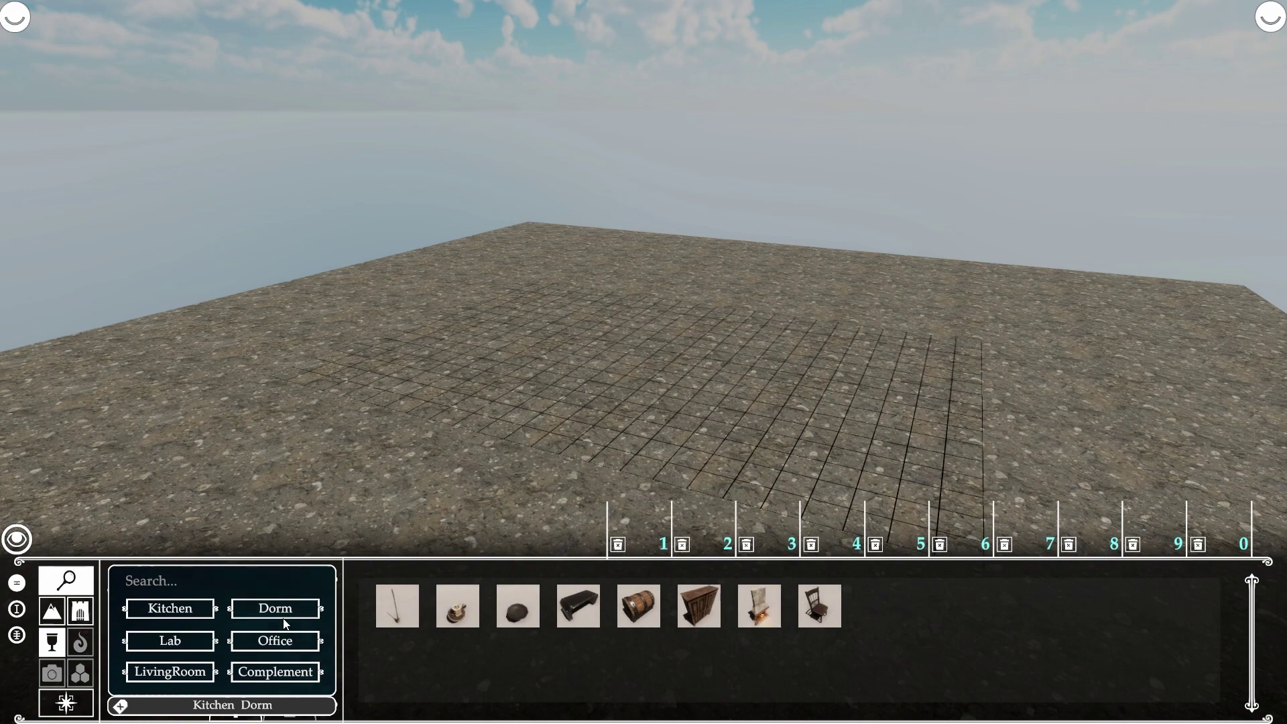
{"action": "left_click", "coordinate": [211, 705]}
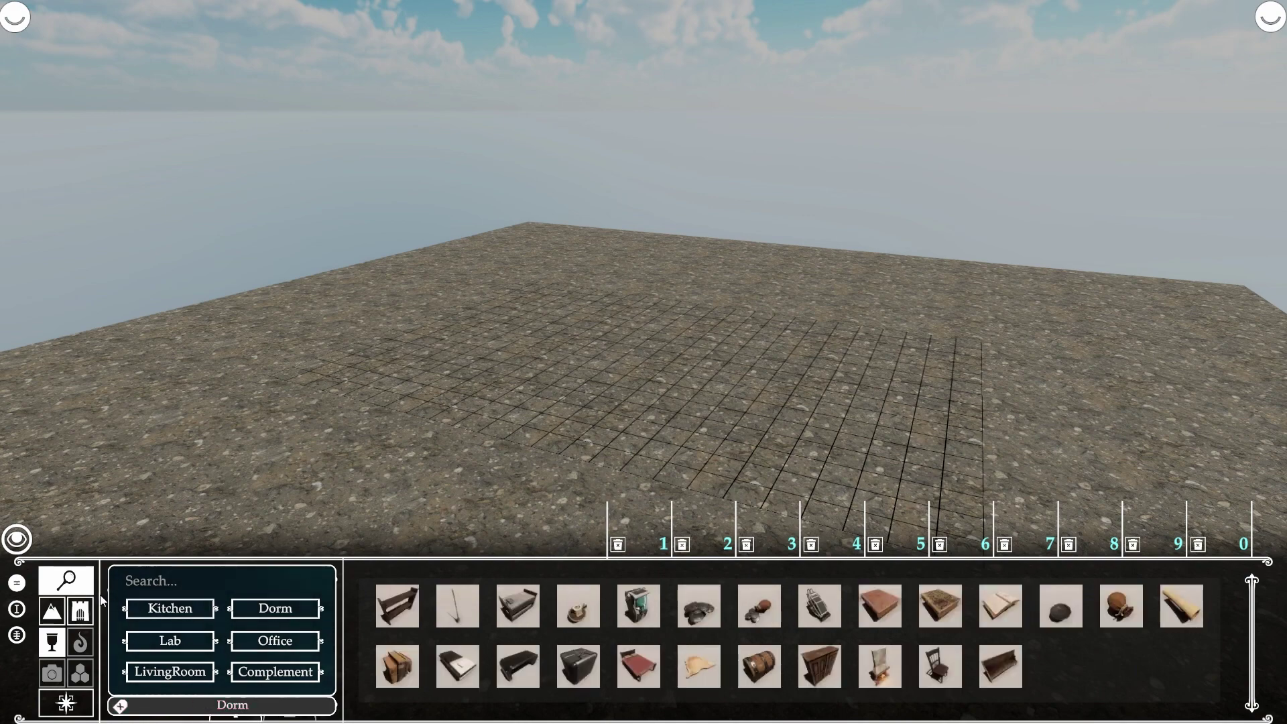
{"action": "left_click", "coordinate": [189, 645]}
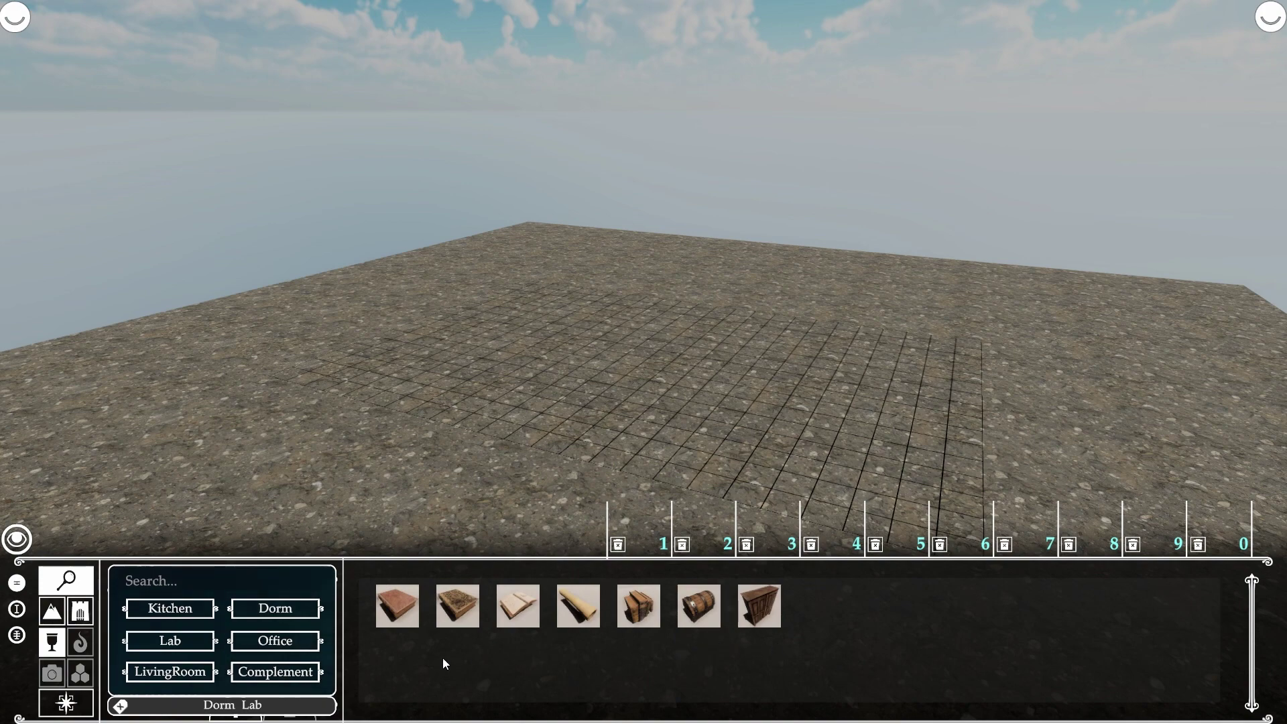
{"action": "left_click", "coordinate": [123, 708]}
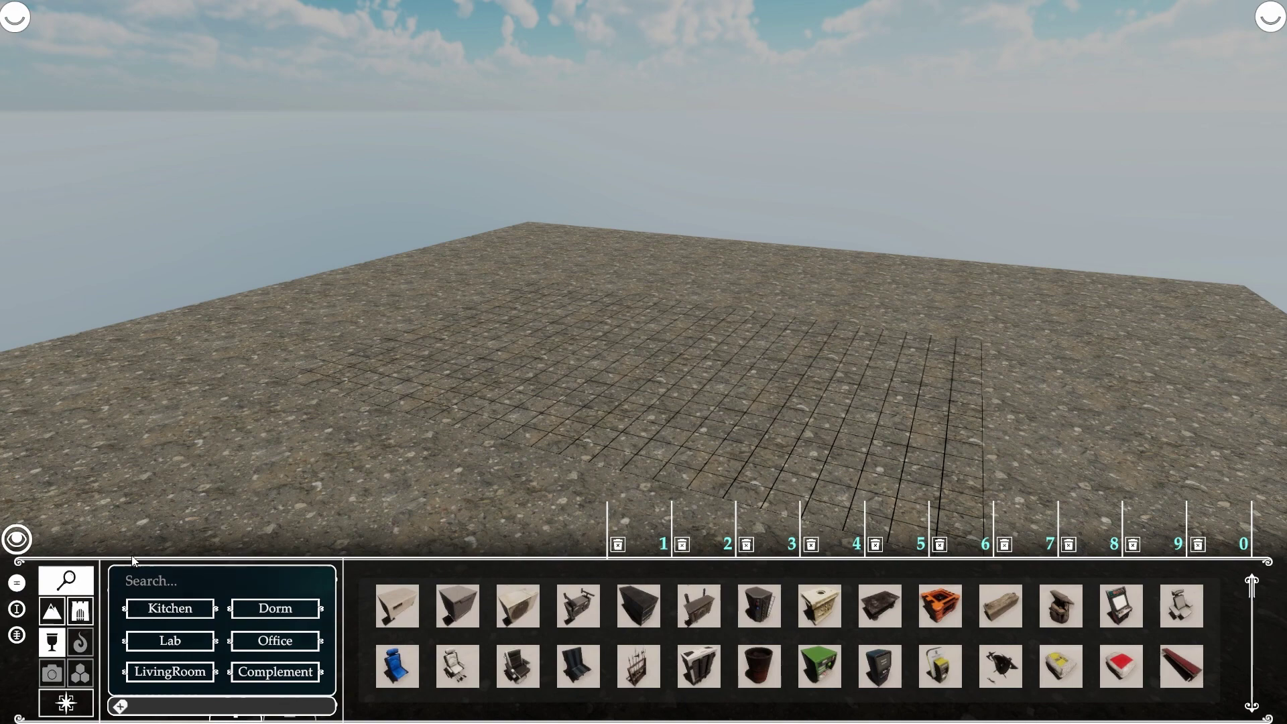
{"action": "left_click", "coordinate": [57, 621]}
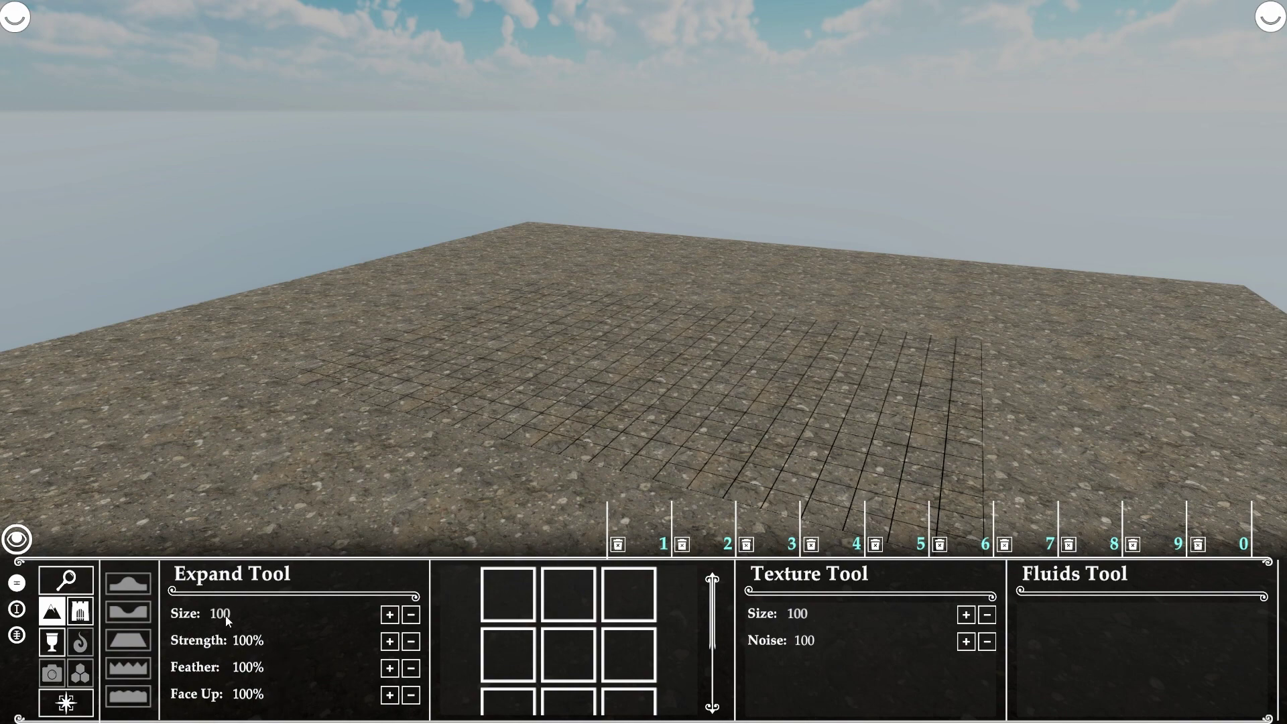
Step: Show the Camera Mode info panel for the compass button at the bottom left
{"action": "mouse_move", "coordinate": [41, 8]}
{"action": "mouse_move", "coordinate": [40, 694]}
Step: Show the Group Mode description about creating and sharing object groups
{"action": "mouse_move", "coordinate": [74, 673]}
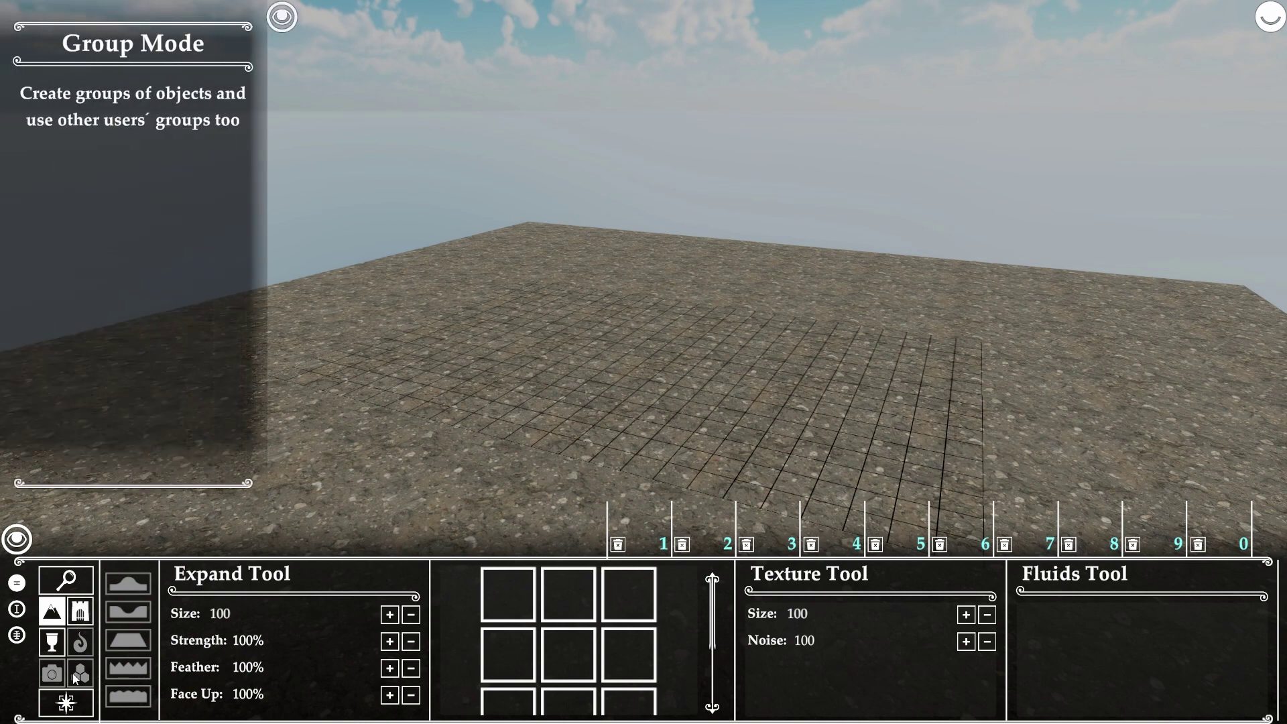